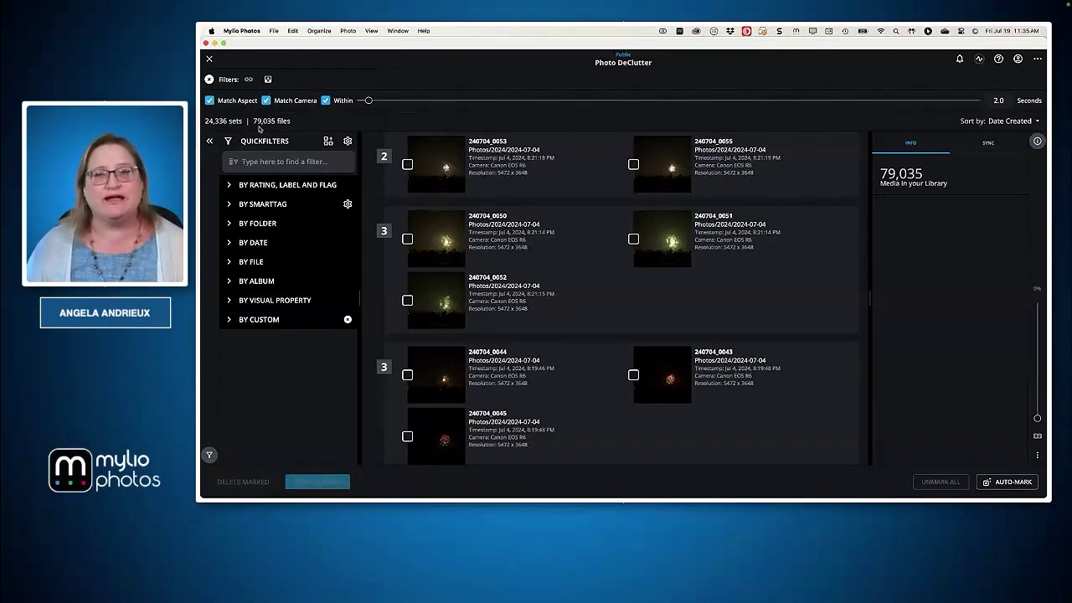
# Close Photo DeClutter for the whole library and open the folder Photos/2024/2024-05-09 Windandsea.
pyautogui.click(255, 140)
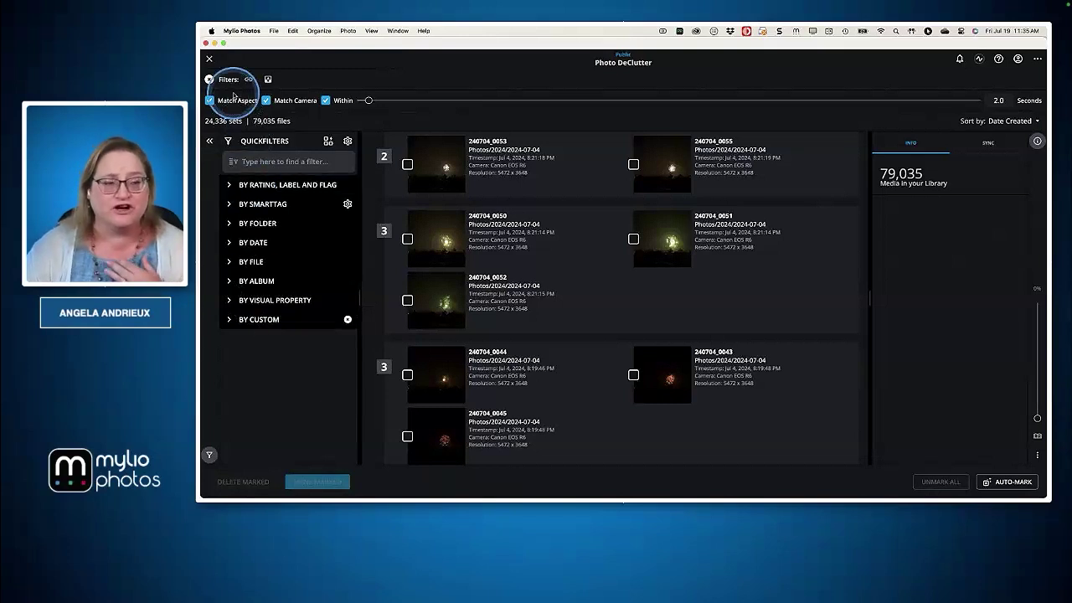
pyautogui.click(210, 60)
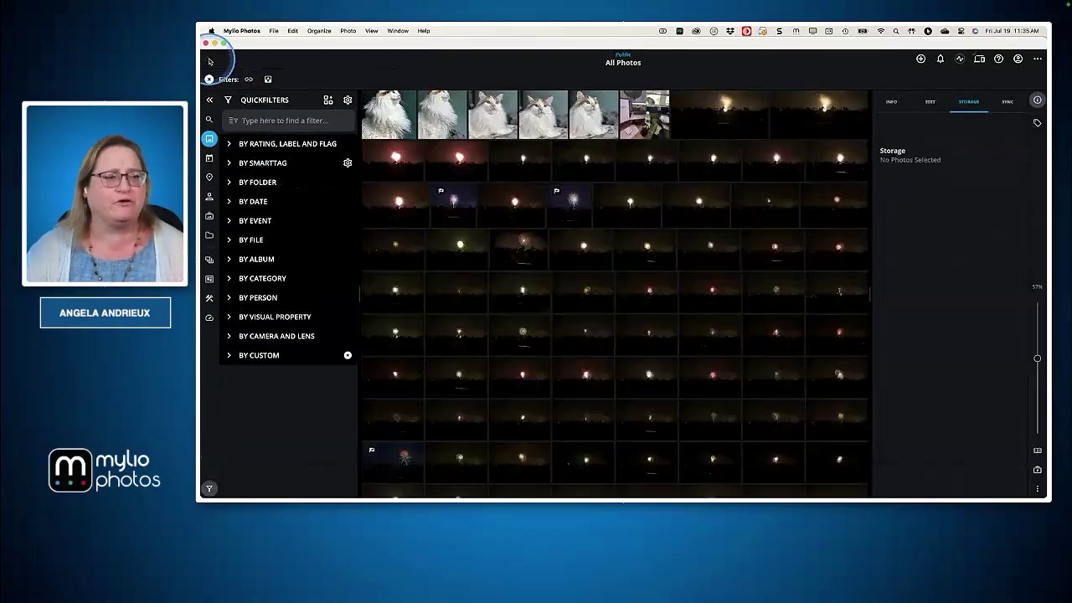
pyautogui.click(211, 238)
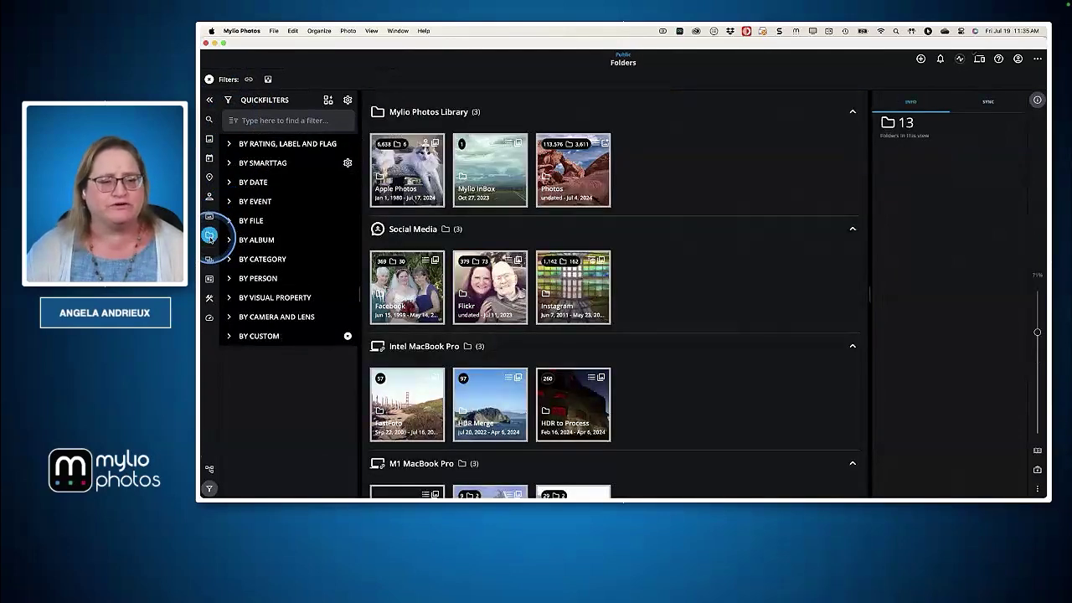
pyautogui.doubleClick(577, 183)
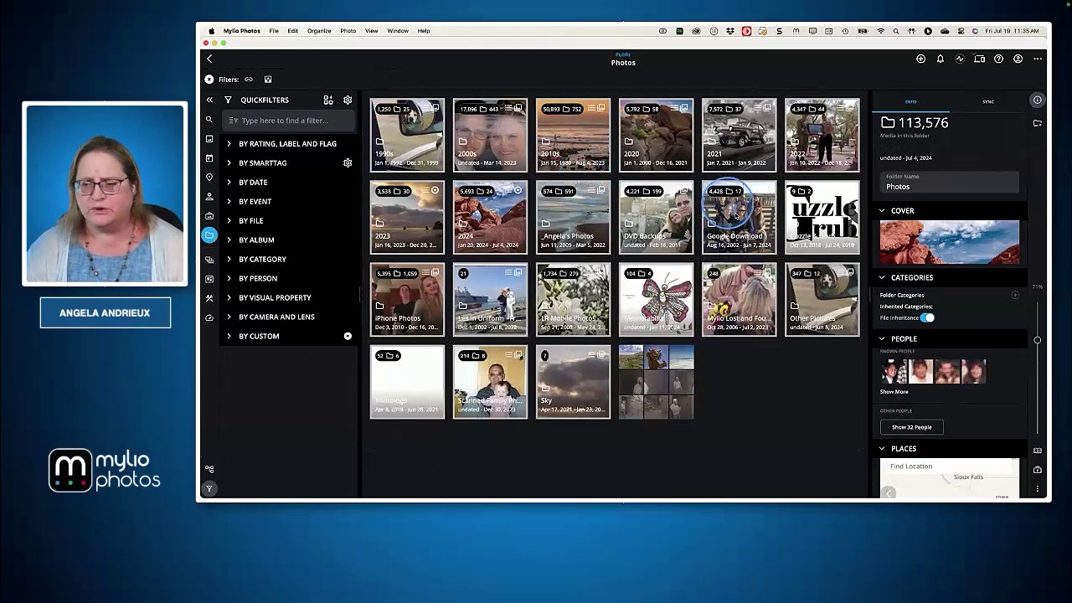
pyautogui.doubleClick(491, 229)
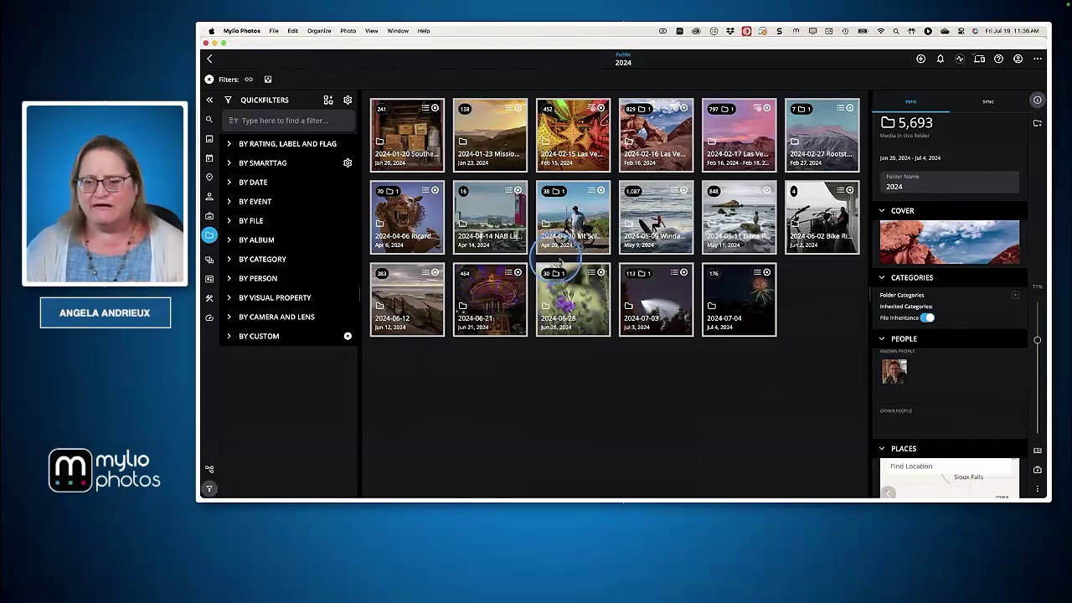
pyautogui.click(662, 219)
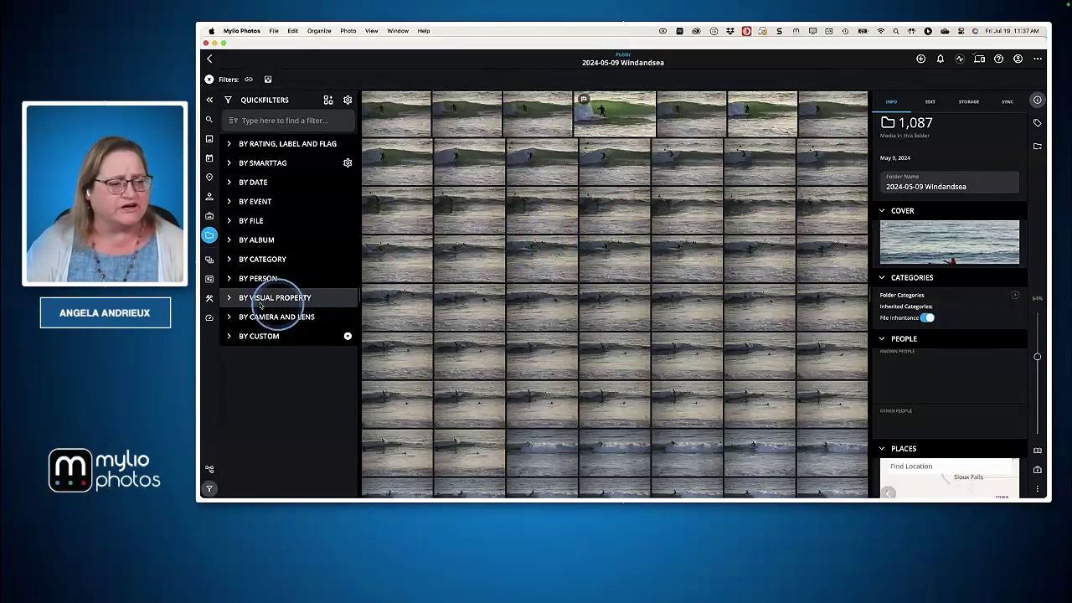
# Start Photo DeClutter on the 2024-05-09 Windandsea folder and dismiss the welcome tour.
pyautogui.click(210, 300)
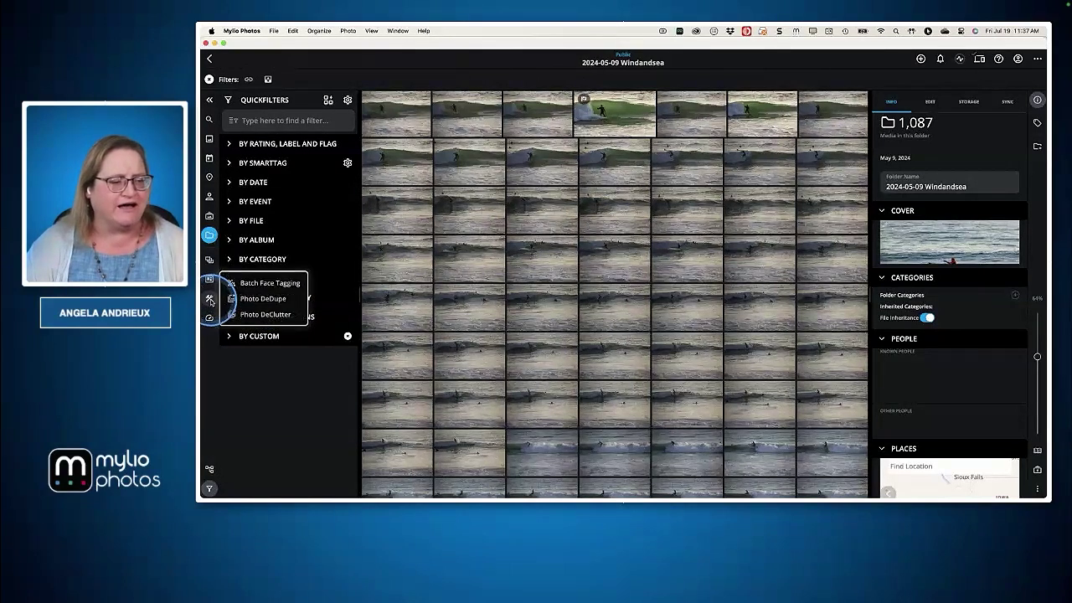
pyautogui.click(260, 314)
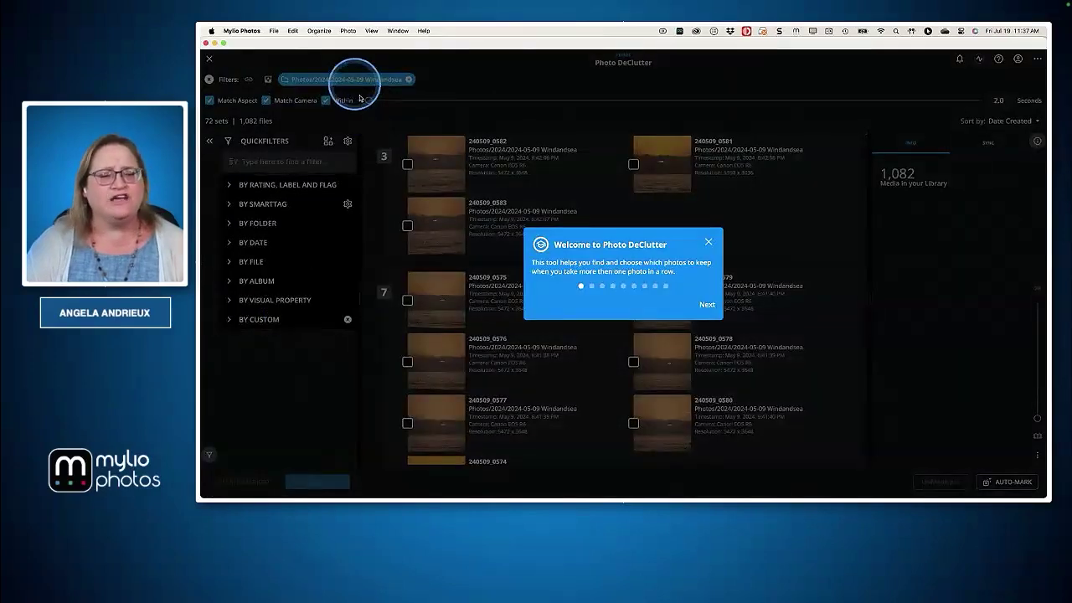
pyautogui.click(708, 242)
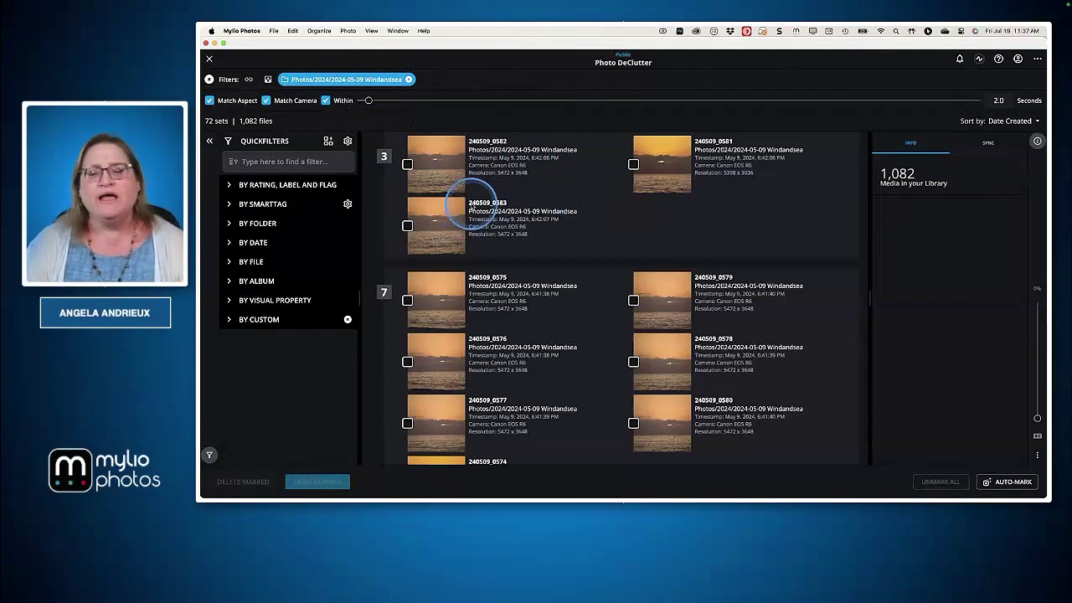
pyautogui.scroll(-1, 540, 220)
pyautogui.scroll(-3, 541, 221)
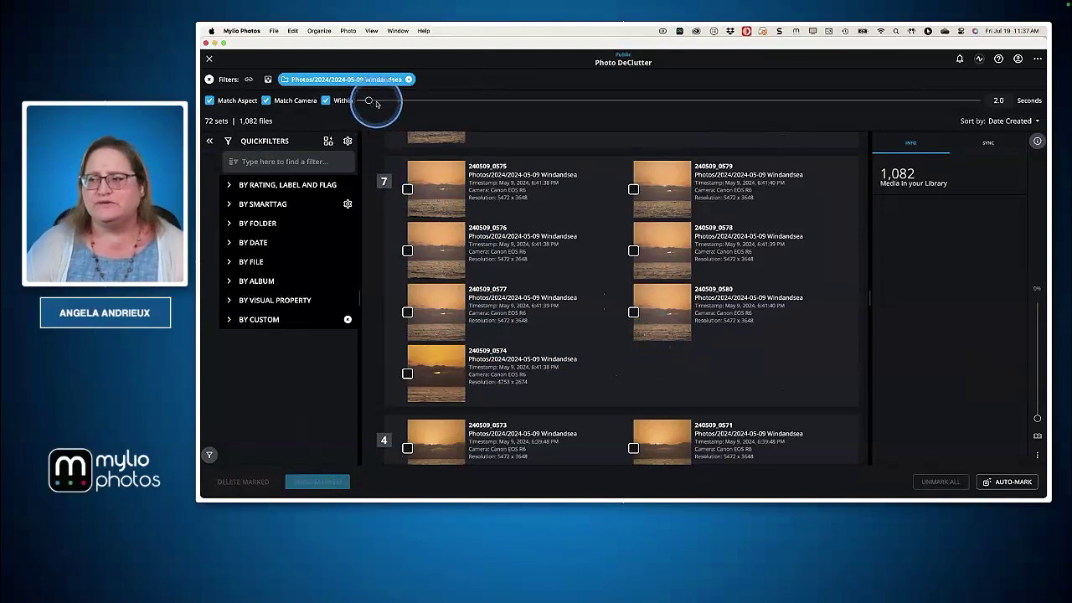
# Try grouping similar photos within 120 seconds and set the interval back to 2.0 seconds.
pyautogui.moveTo(369, 101); pyautogui.dragTo(991, 111)
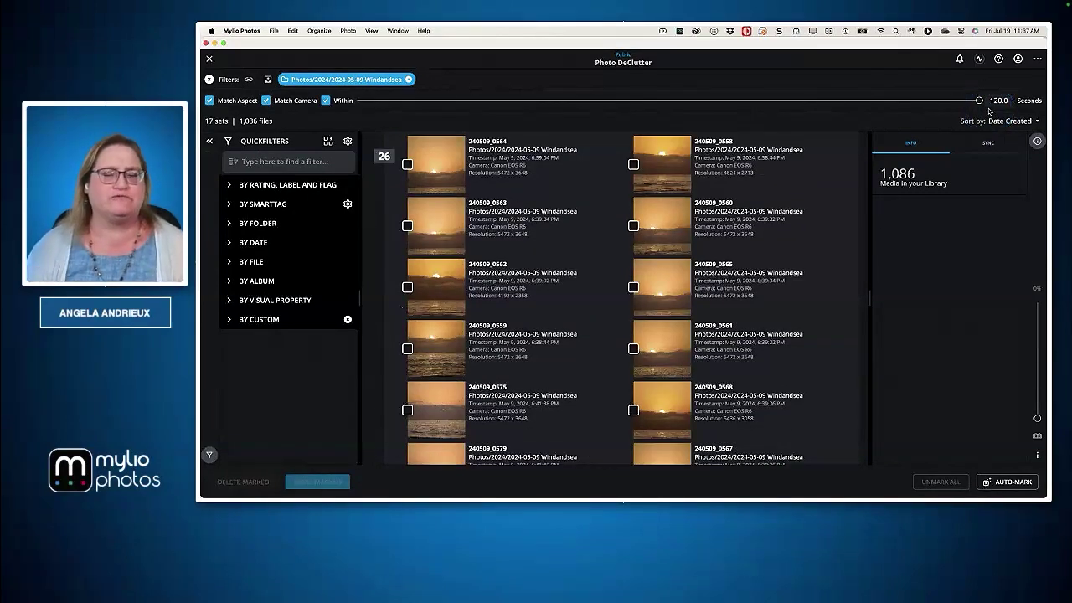
pyautogui.moveTo(989, 109); pyautogui.dragTo(368, 111)
pyautogui.click(547, 112)
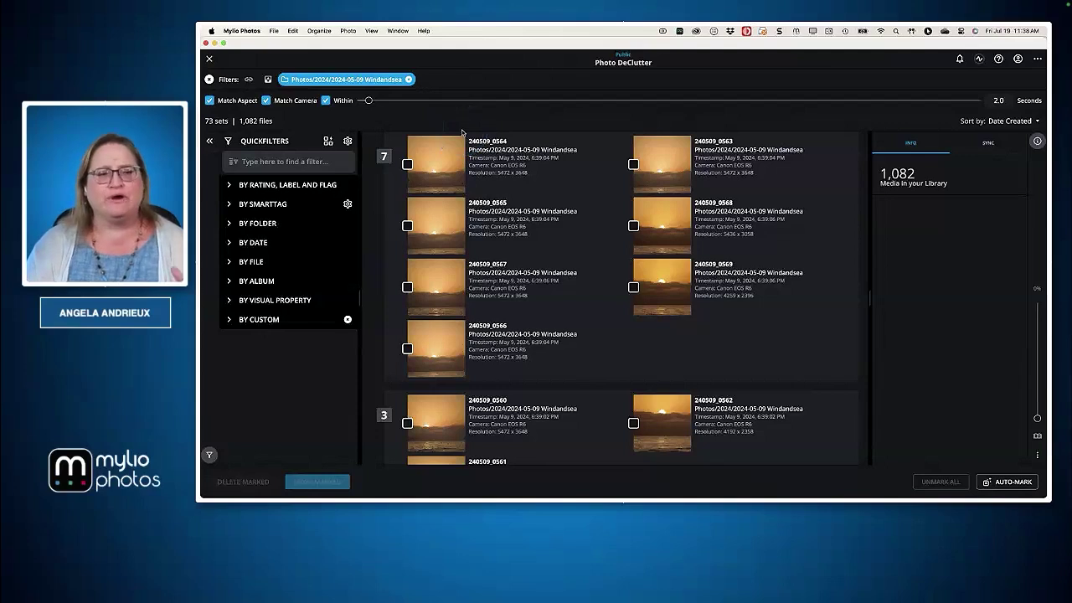
pyautogui.press('super+Tab')
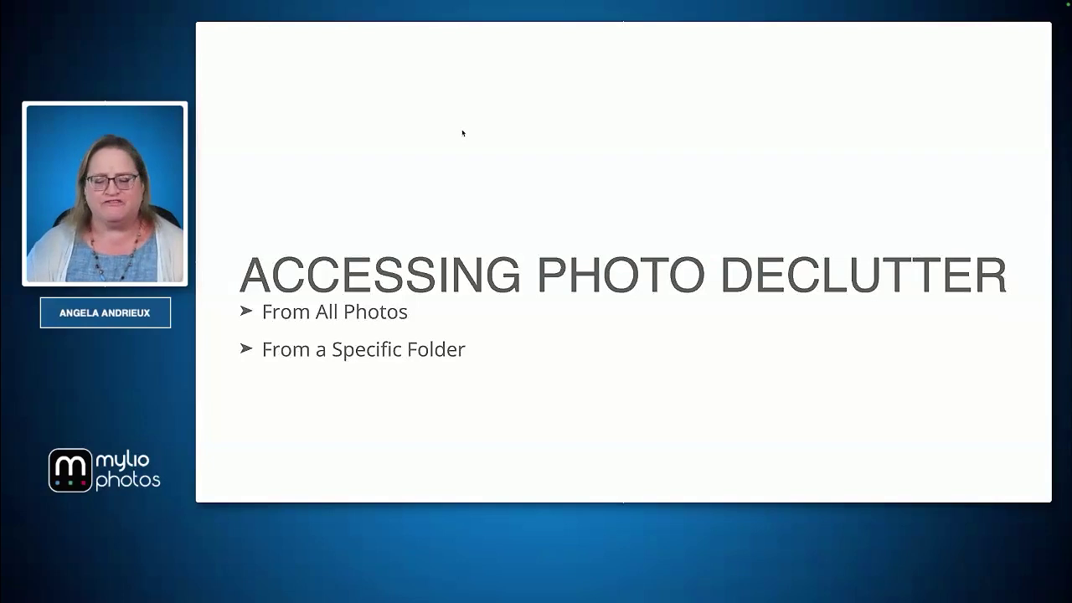
pyautogui.press('Right')
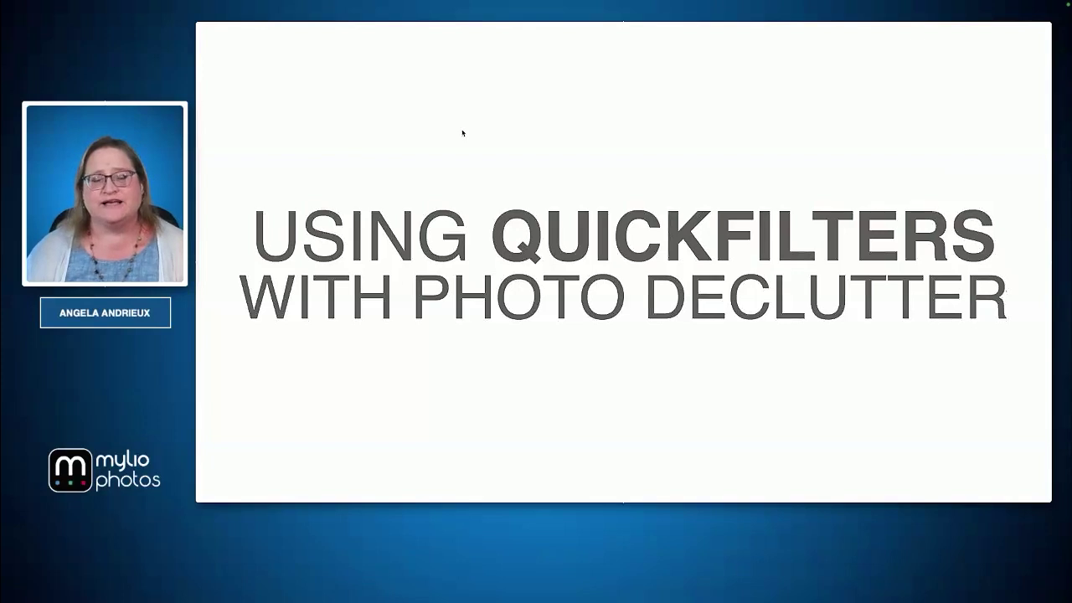
pyautogui.press('super+Tab')
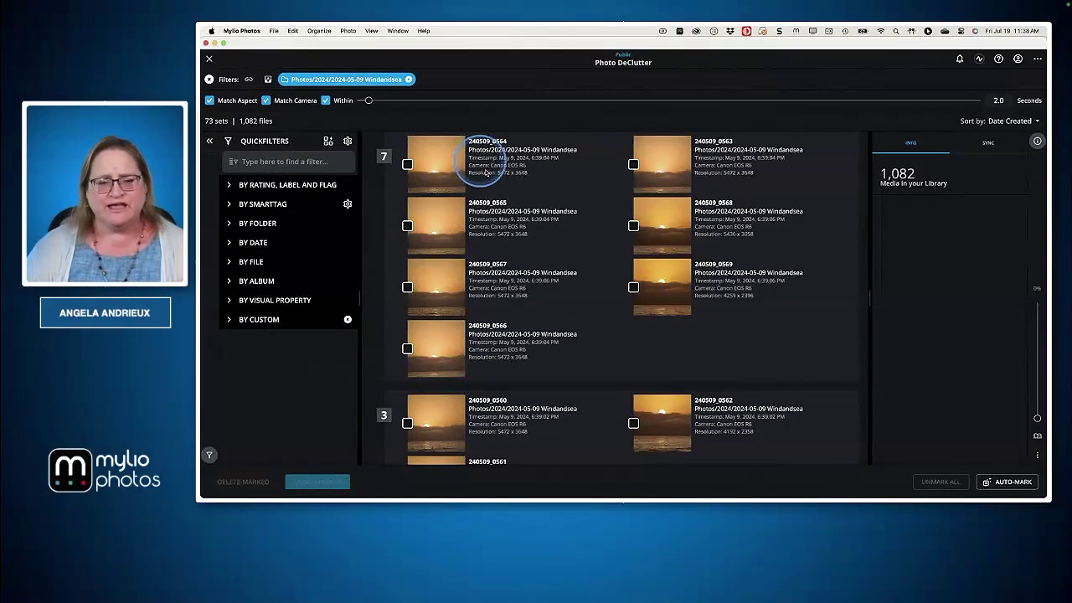
# Add a Picked flag QuickFilter to the similar sets and set it to Exclude.
pyautogui.scroll(-2, 495, 189)
pyautogui.scroll(-6, 495, 190)
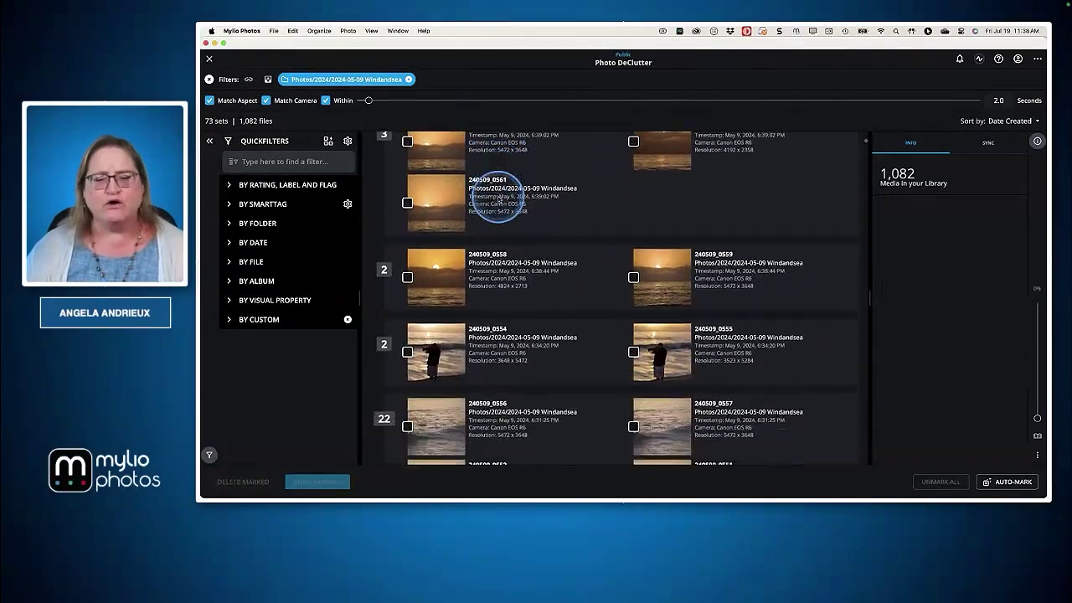
pyautogui.scroll(-8, 498, 198)
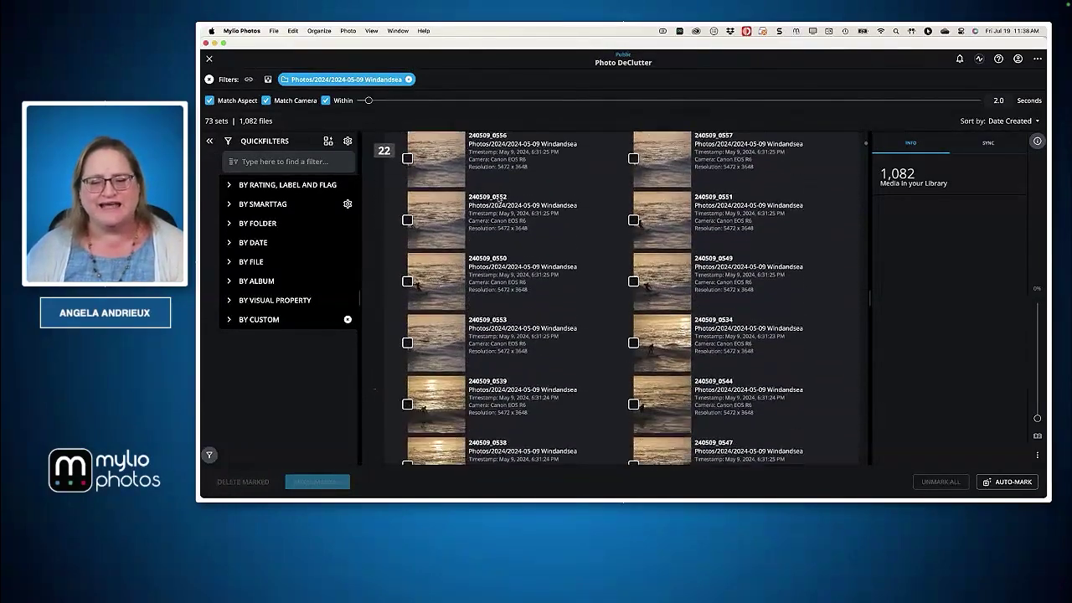
pyautogui.scroll(-8, 498, 199)
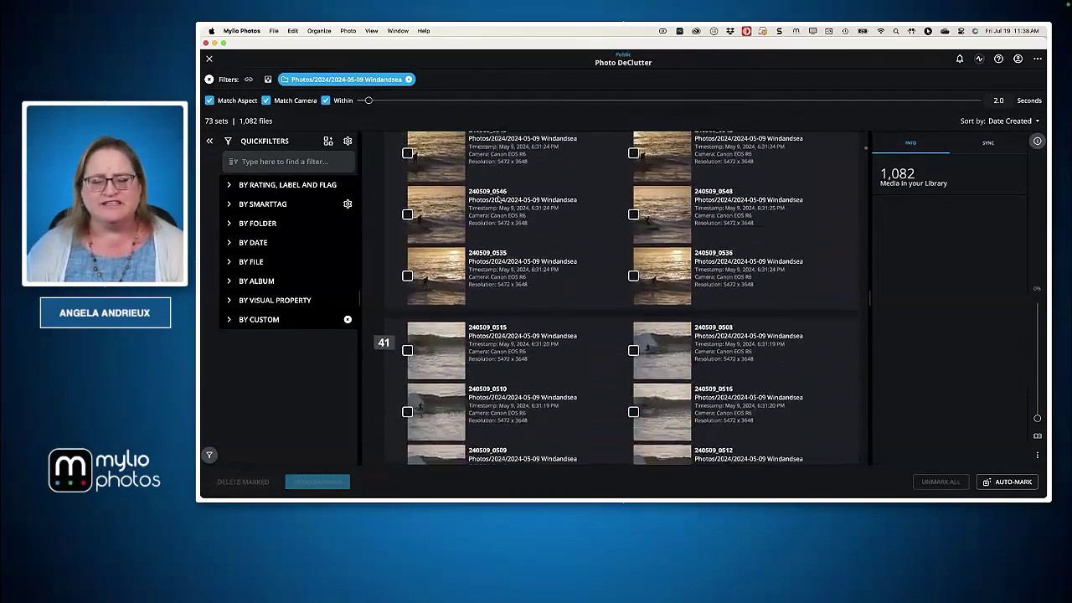
pyautogui.scroll(-6, 498, 198)
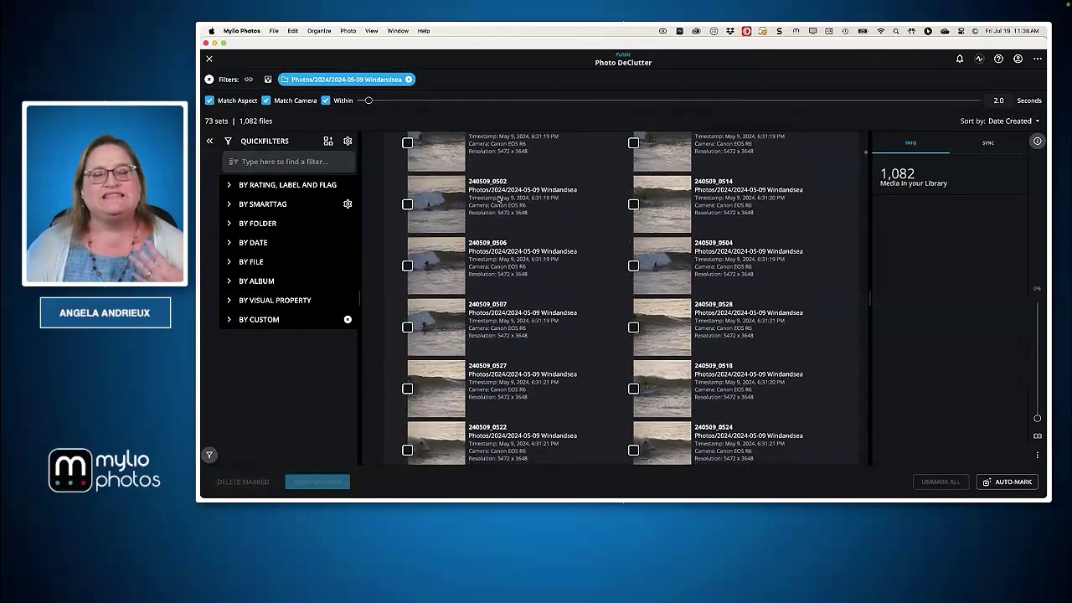
pyautogui.scroll(-2, 498, 198)
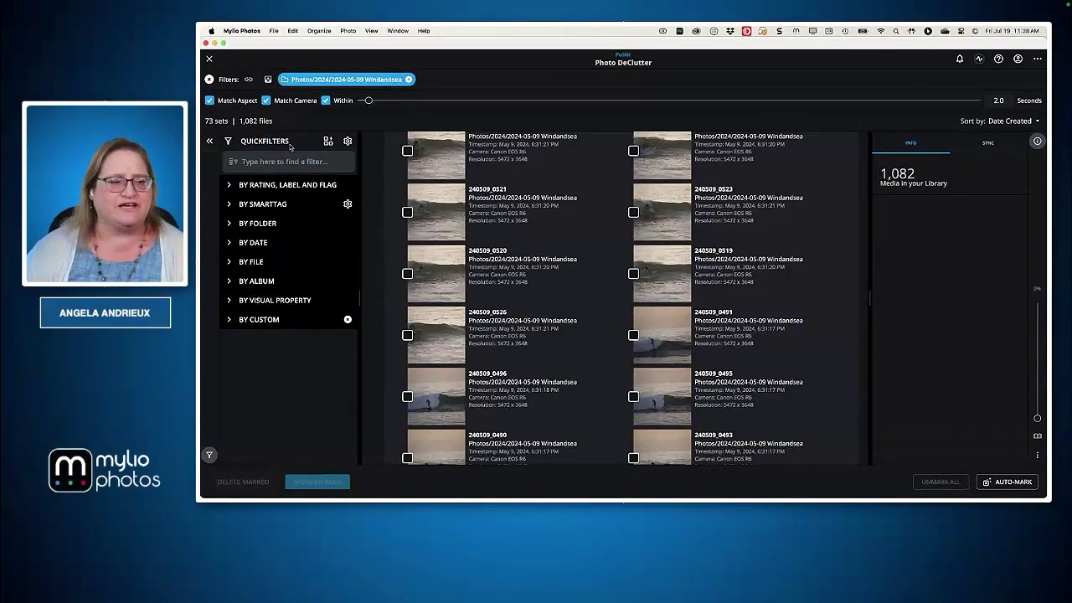
pyautogui.click(228, 186)
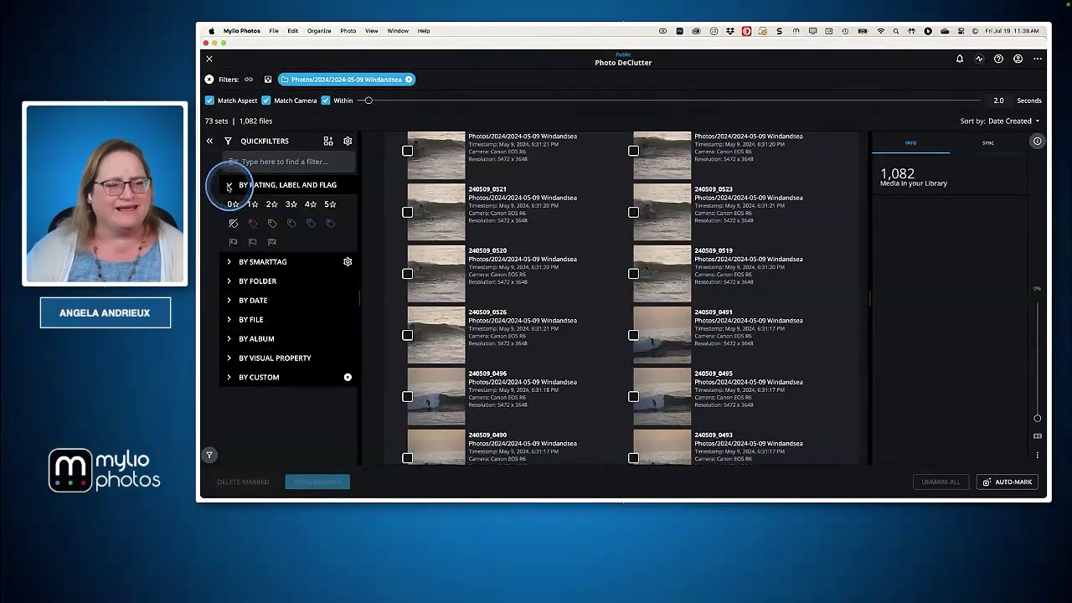
pyautogui.click(271, 242)
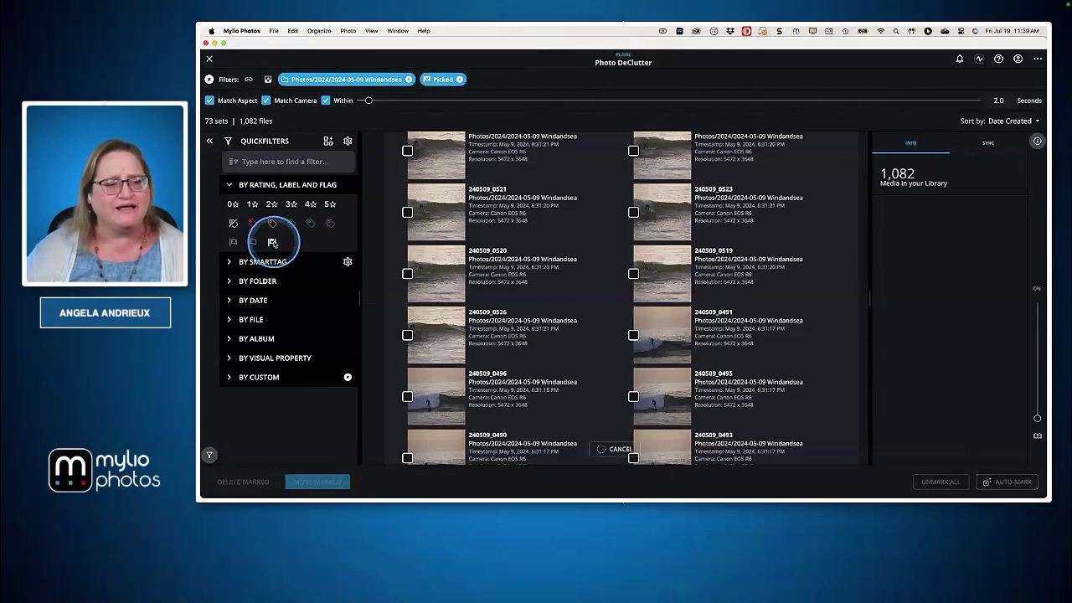
pyautogui.click(443, 81)
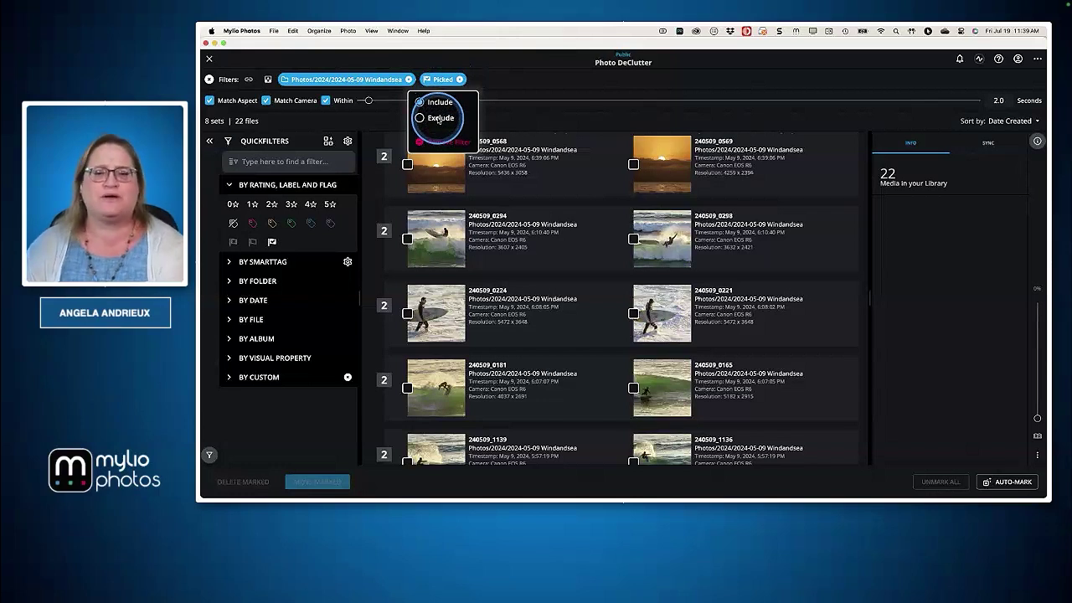
pyautogui.click(438, 119)
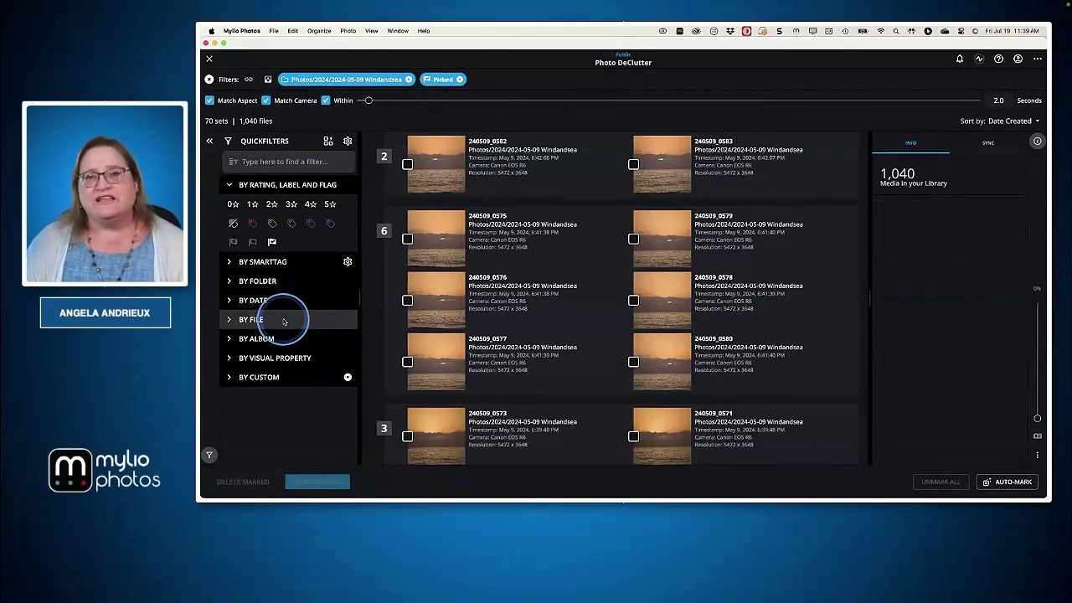
# Examine the SmartTag QuickFilters, including the options under Visual Properties and Person.
pyautogui.click(229, 263)
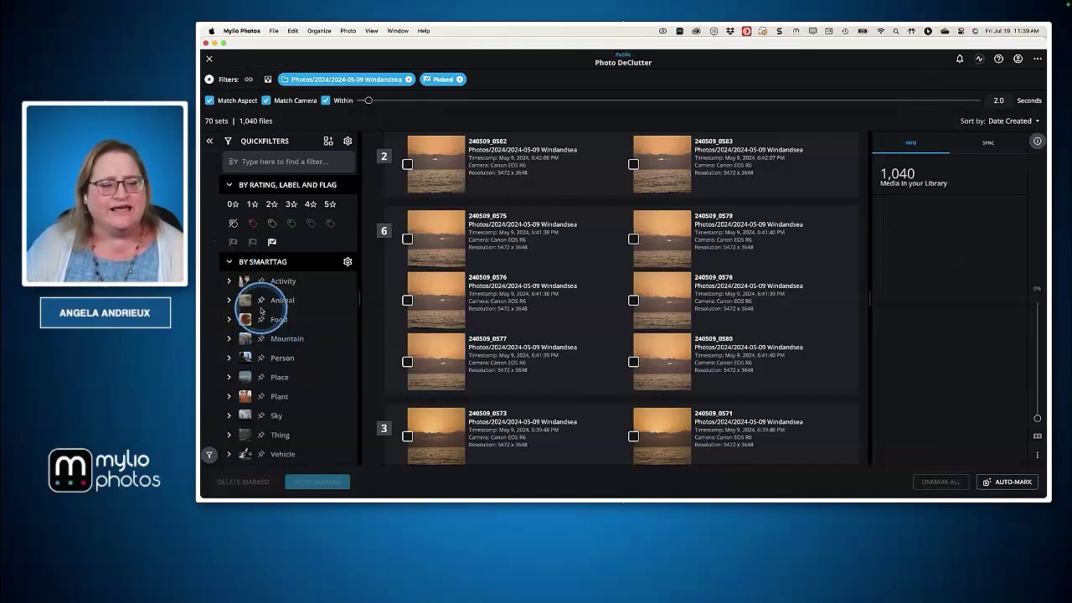
pyautogui.scroll(-2, 261, 310)
pyautogui.scroll(-3, 261, 310)
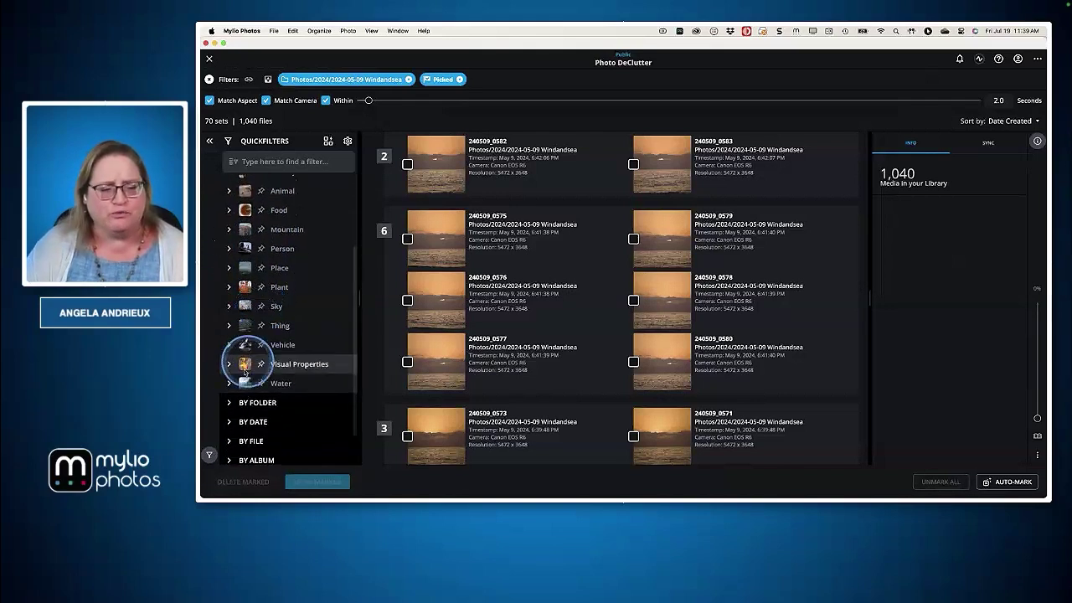
pyautogui.click(229, 365)
pyautogui.scroll(-2, 304, 324)
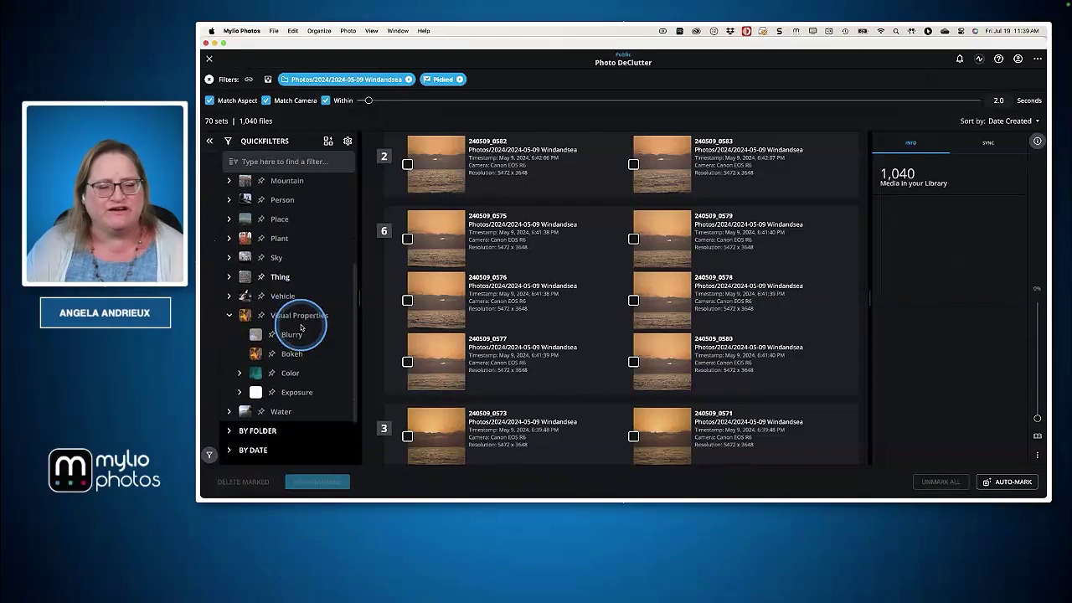
pyautogui.scroll(-1, 301, 327)
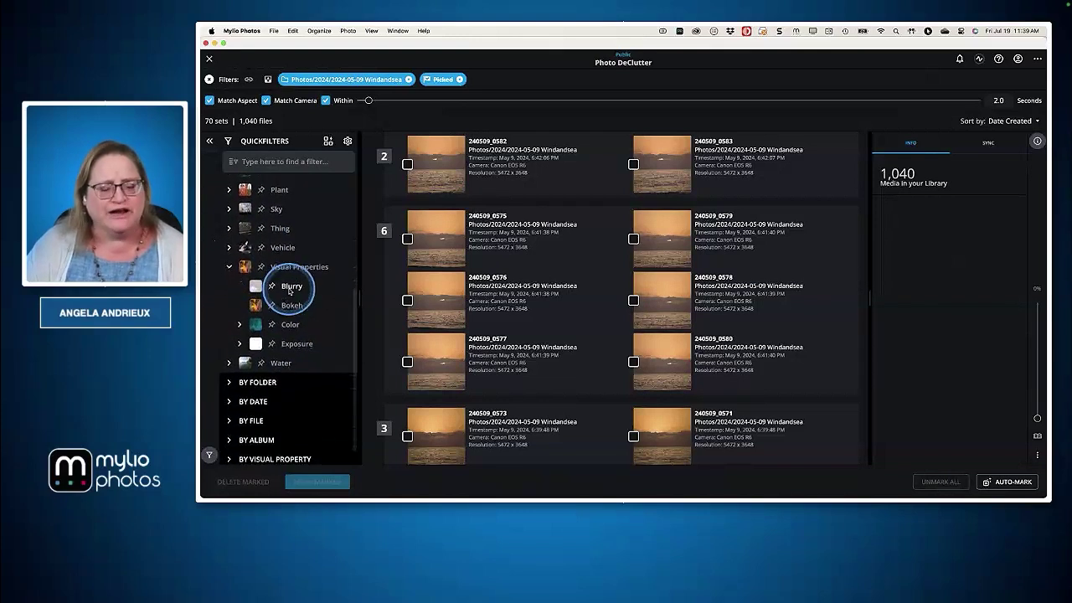
pyautogui.scroll(2, 261, 243)
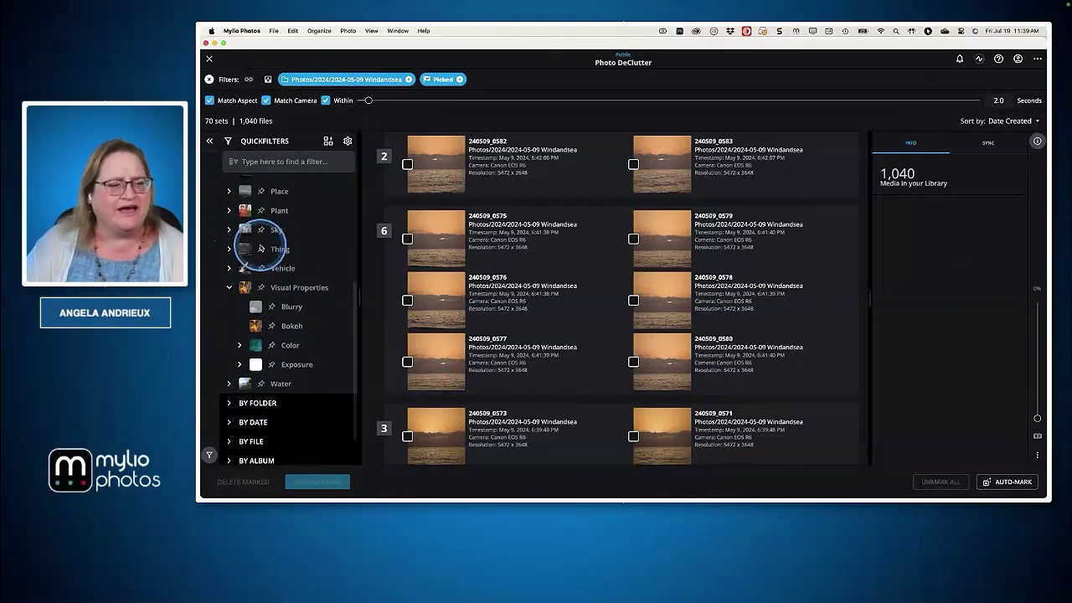
pyautogui.click(229, 194)
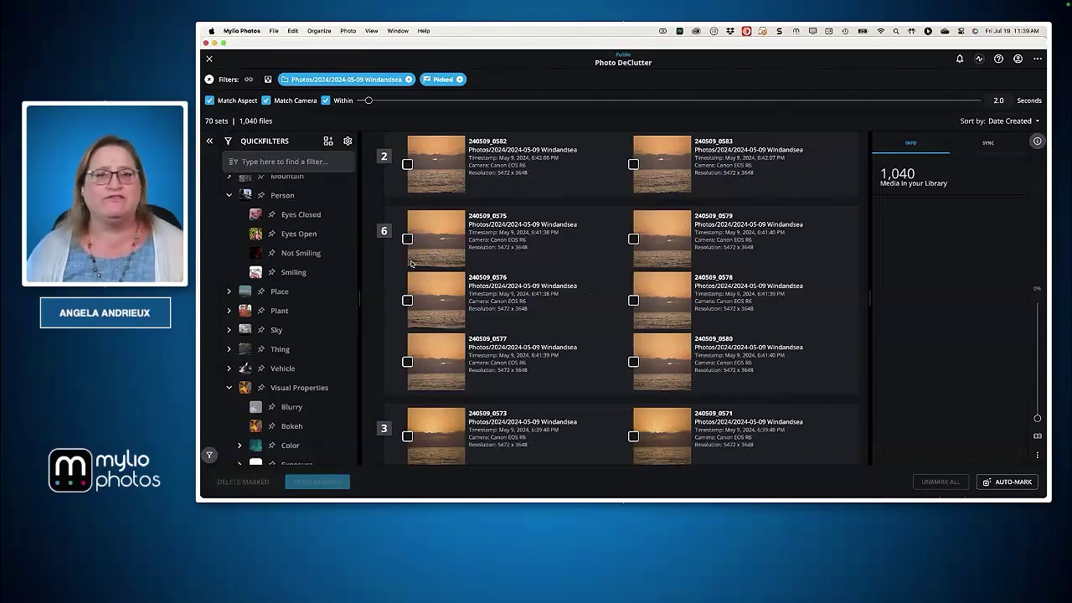
pyautogui.press('super+Tab')
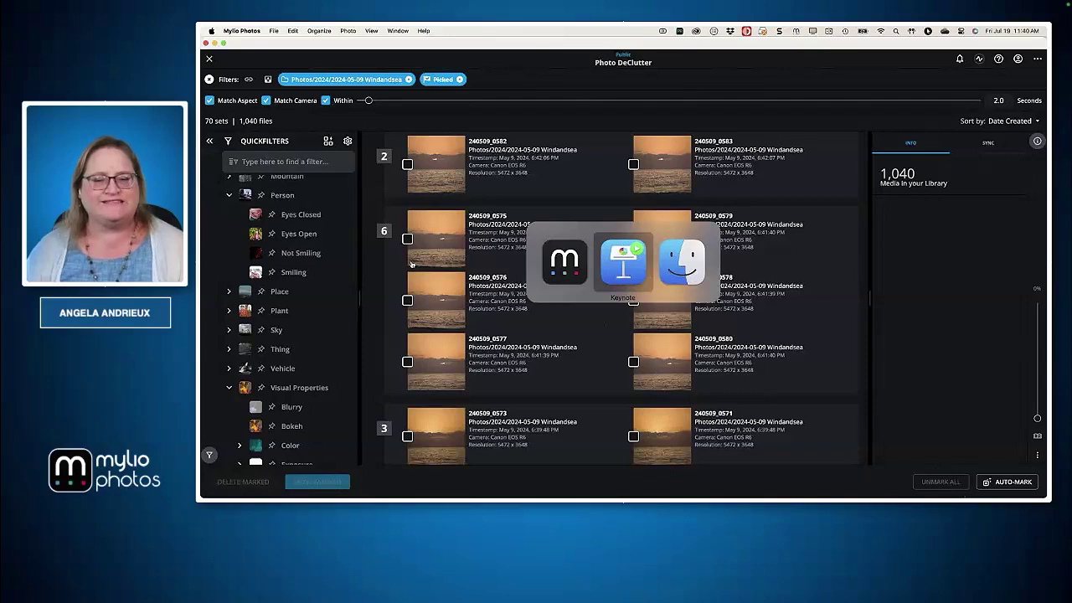
pyautogui.press('Right')
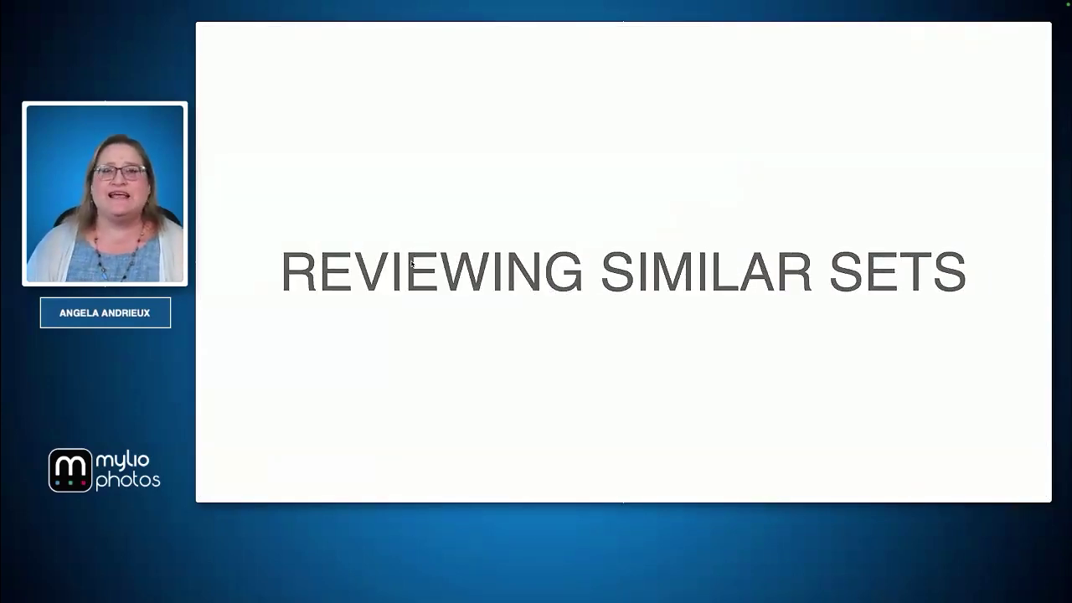
pyautogui.press('super+Tab')
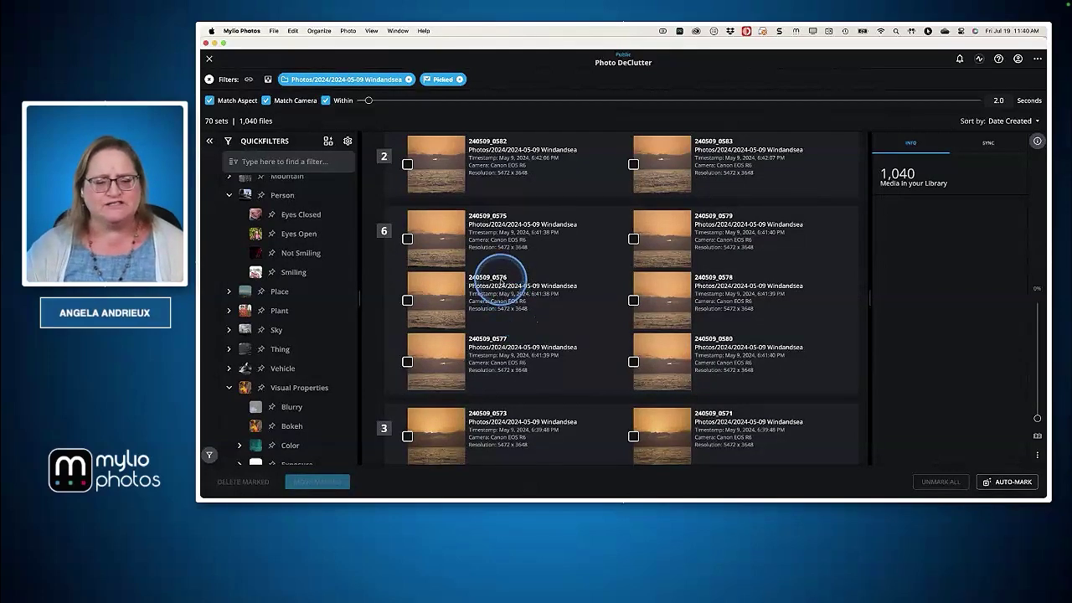
# Browse the similar sets to find the group of nine surfer photos taken around 6:19 PM.
pyautogui.scroll(-5, 491, 287)
pyautogui.scroll(-10, 501, 282)
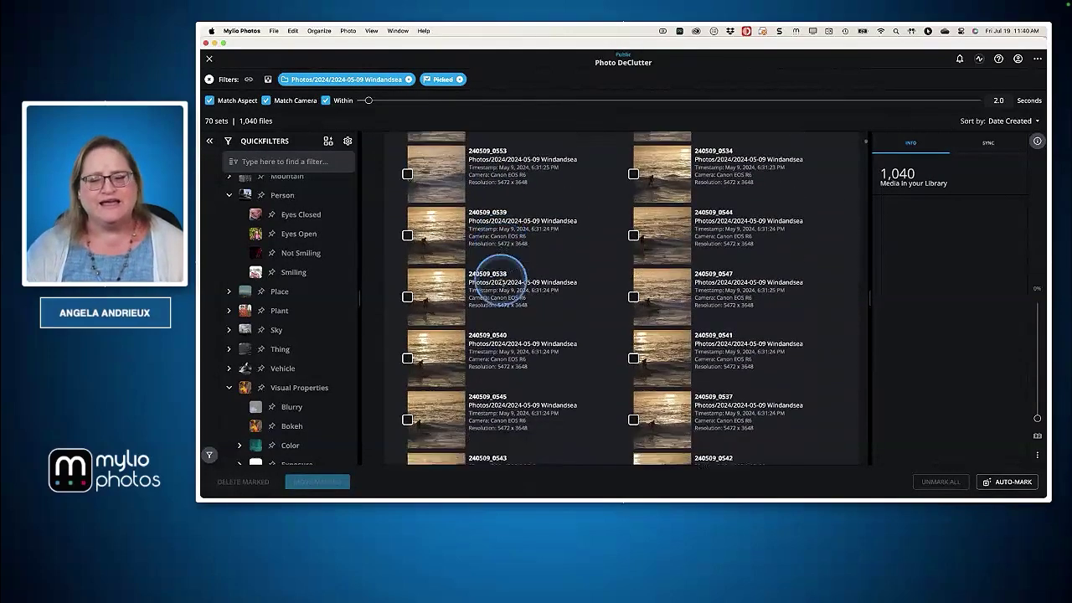
pyautogui.scroll(-10, 501, 282)
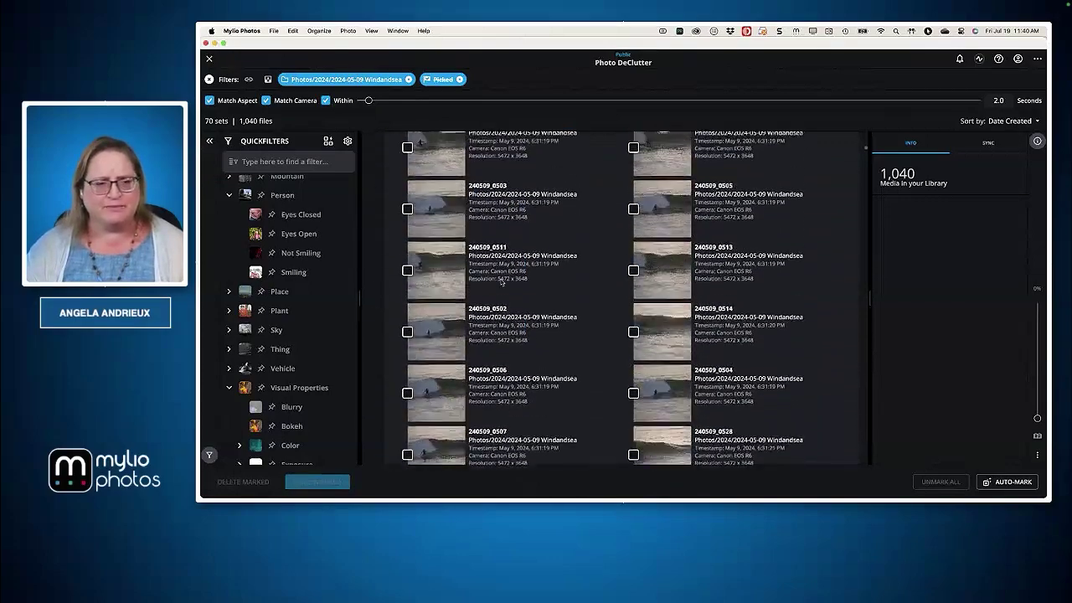
pyautogui.scroll(-10, 501, 284)
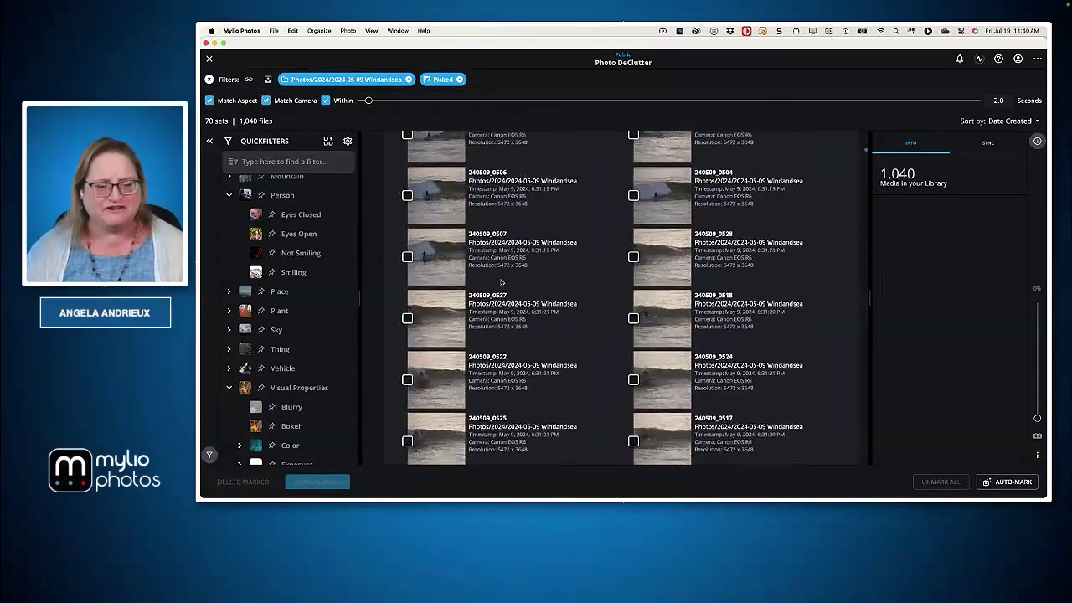
pyautogui.scroll(-10, 501, 283)
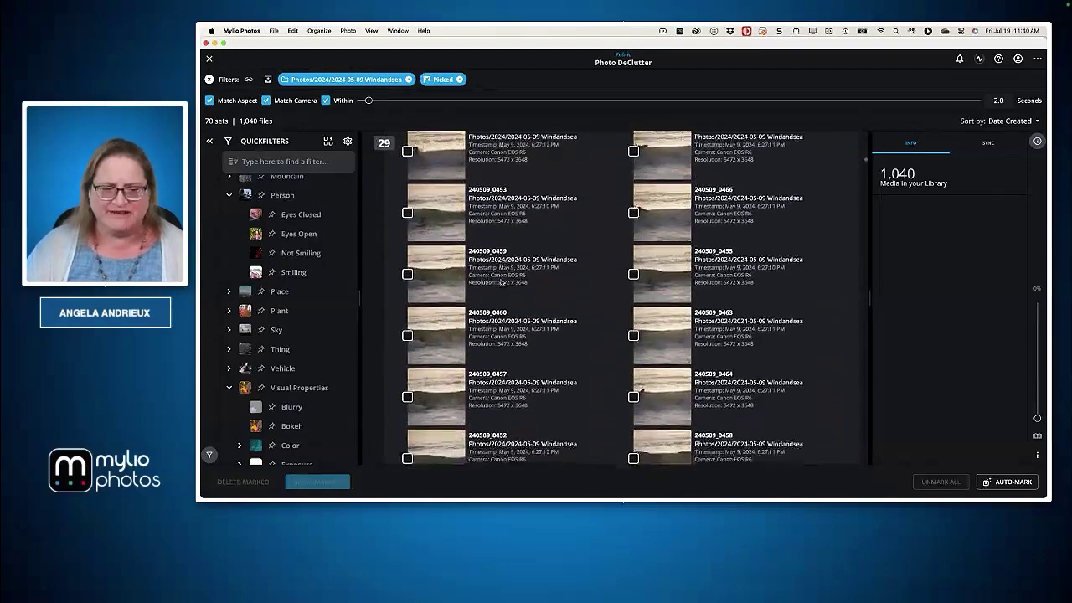
pyautogui.scroll(-10, 501, 282)
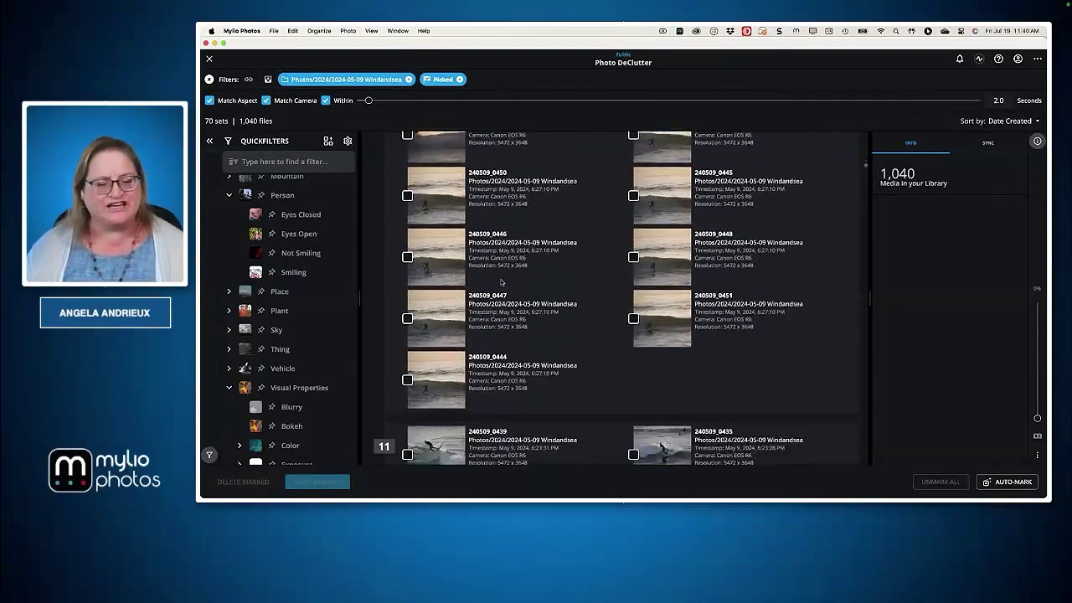
pyautogui.scroll(-3, 501, 282)
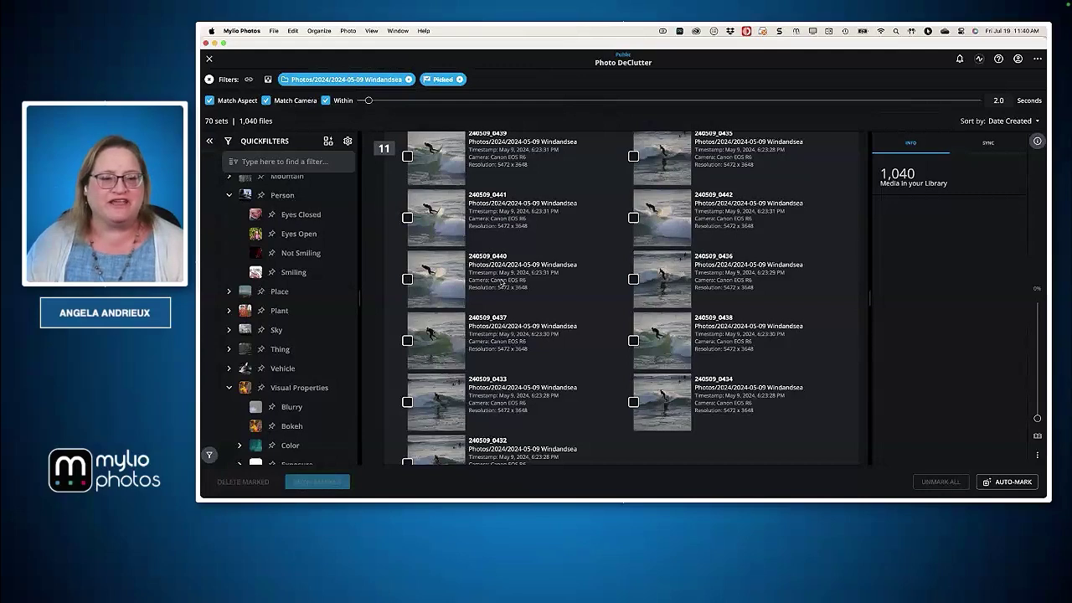
pyautogui.scroll(-2, 533, 238)
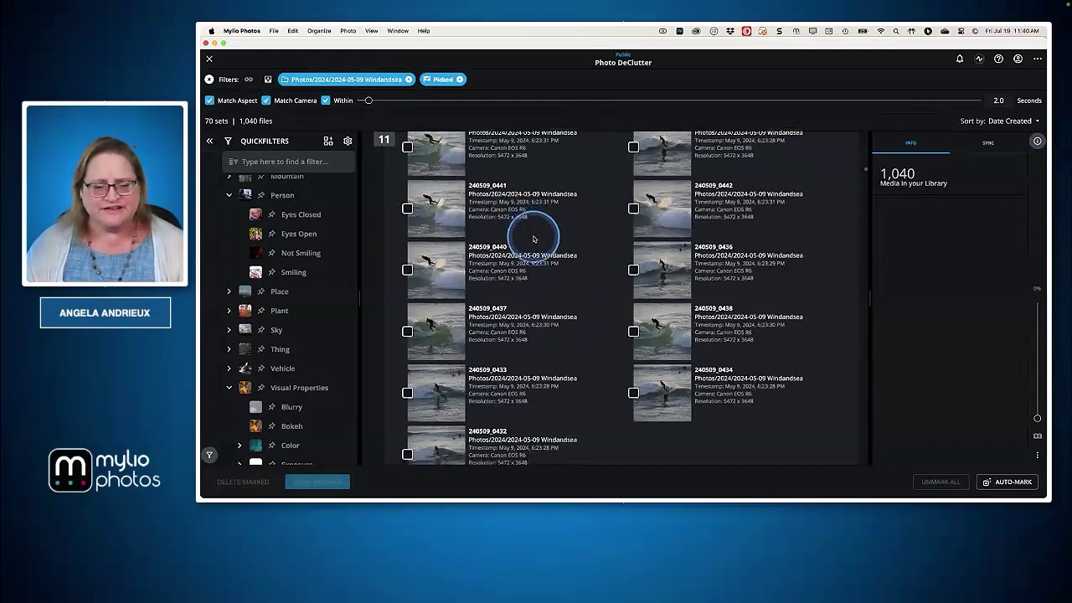
pyautogui.scroll(-10, 534, 238)
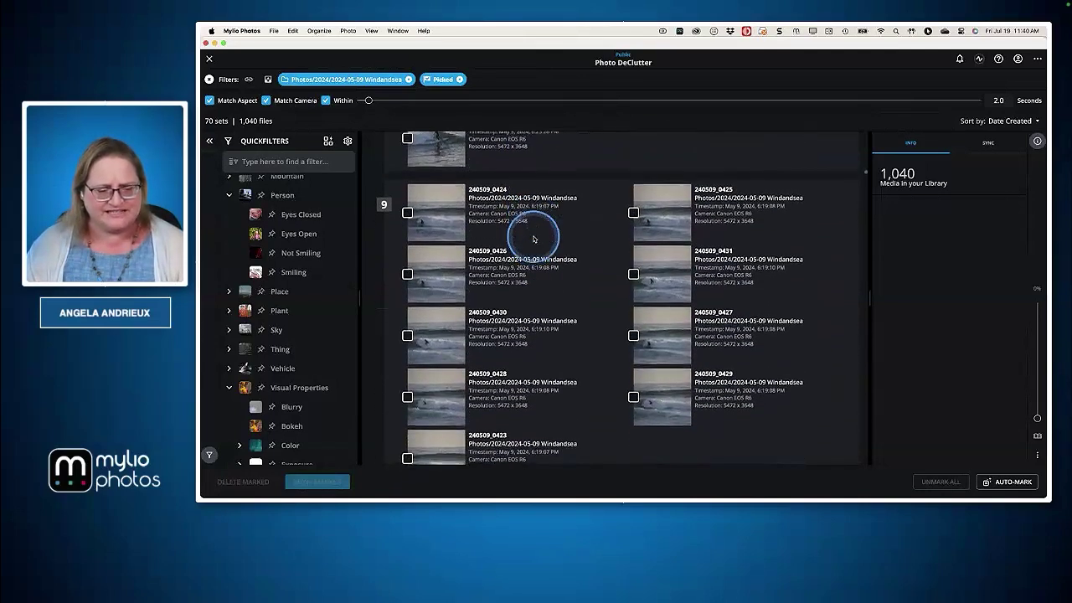
pyautogui.scroll(-5, 534, 240)
pyautogui.scroll(6, 534, 240)
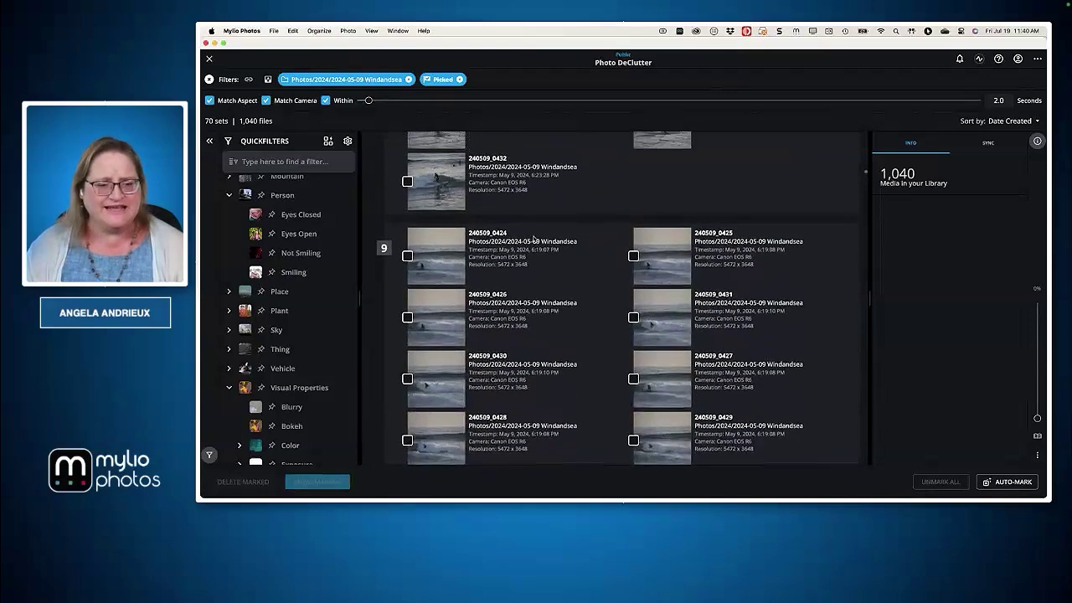
# Open photo 240509_0424 from the nine-photo surfer set at large size and view every photo in the set.
pyautogui.click(435, 260)
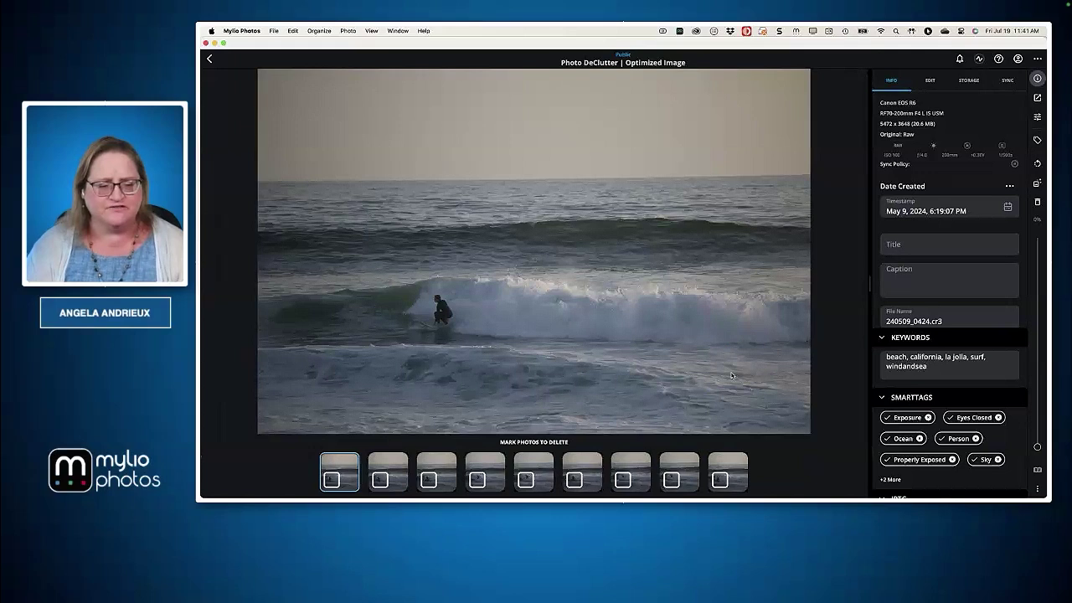
pyautogui.click(703, 377)
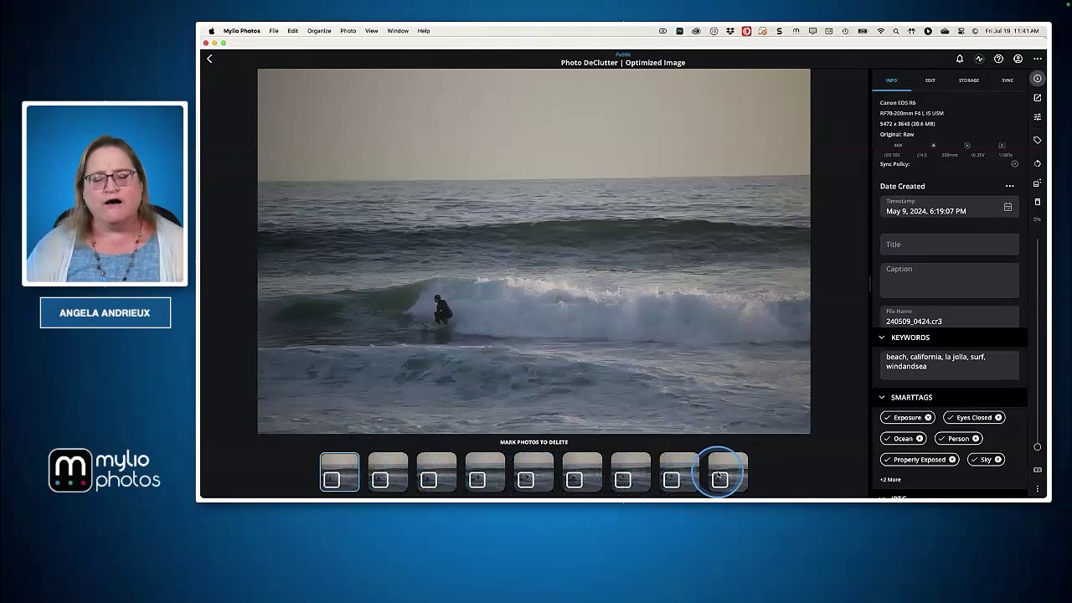
pyautogui.press('Right')
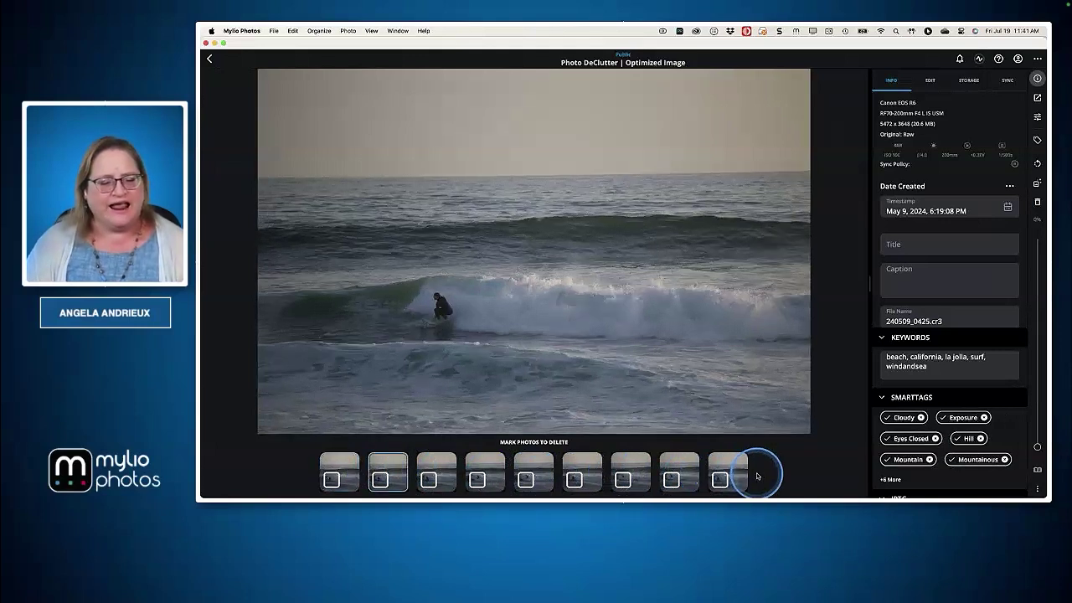
pyautogui.press('Right')
pyautogui.press('Right')
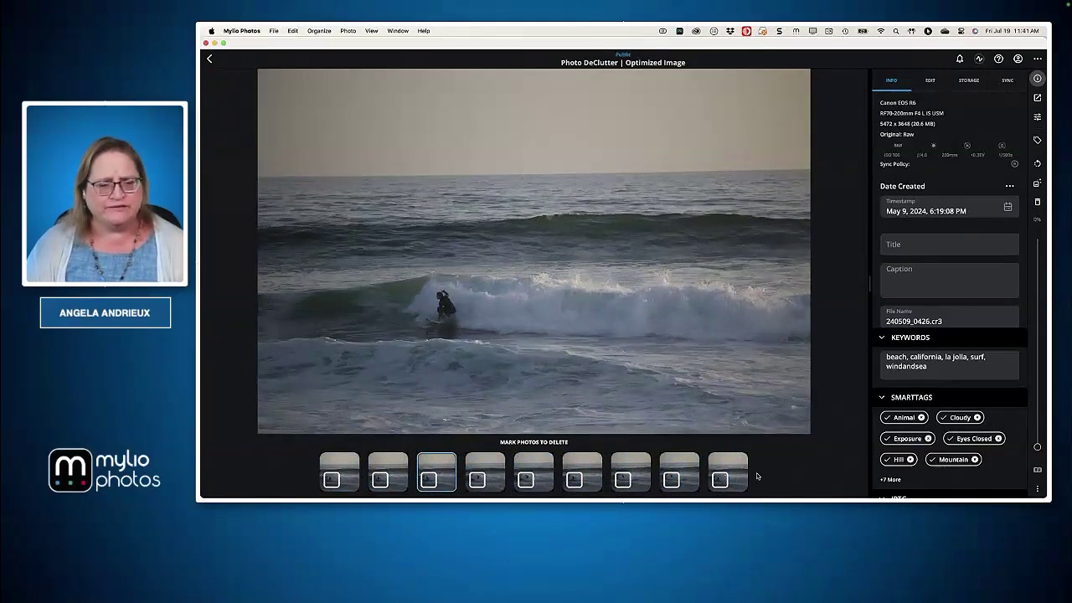
pyautogui.press('Right')
pyautogui.press('Right')
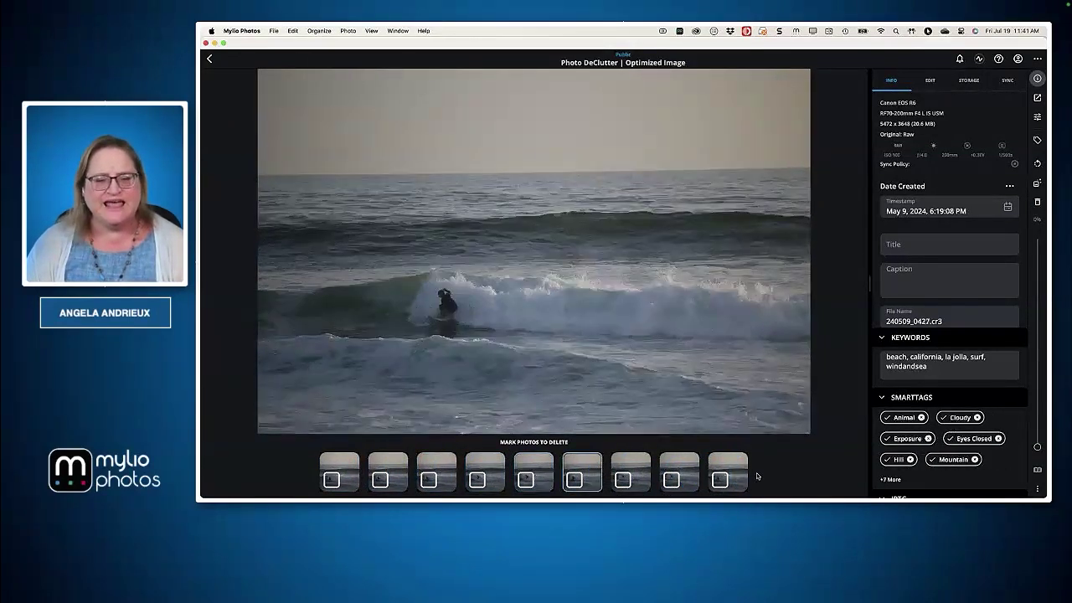
pyautogui.press('Right')
pyautogui.press('Right')
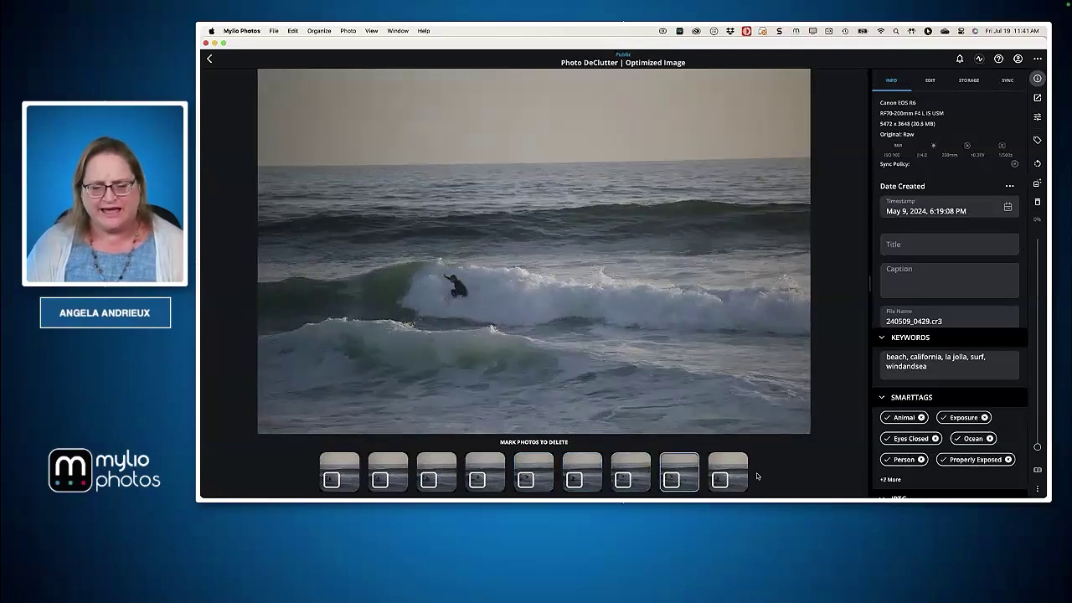
pyautogui.press('Right')
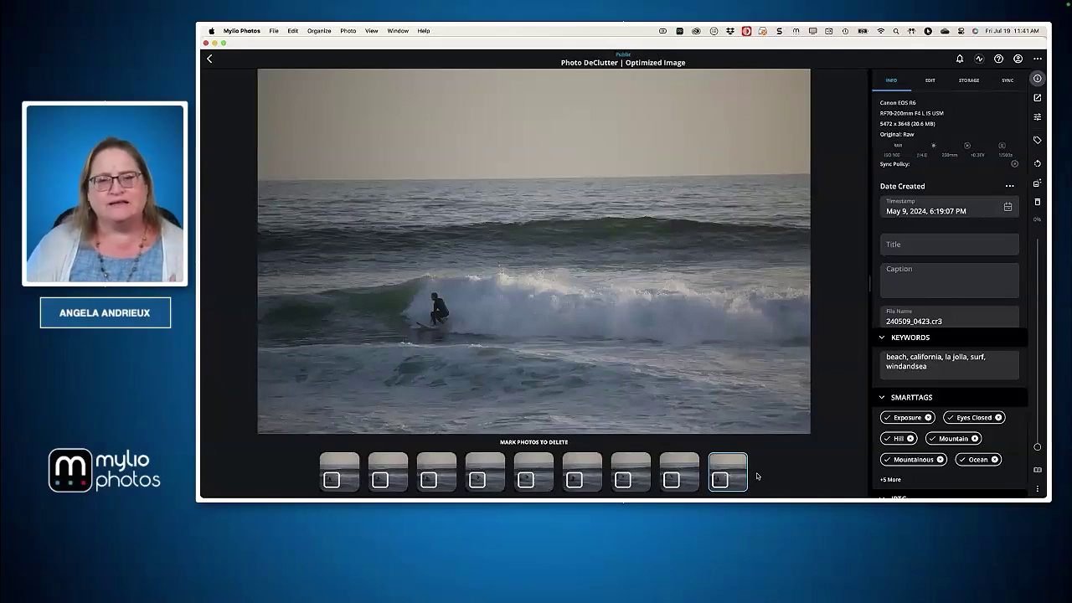
# Compare the first three photos in the set and mark 240509_0425 and 240509_0424 for deletion.
pyautogui.click(346, 472)
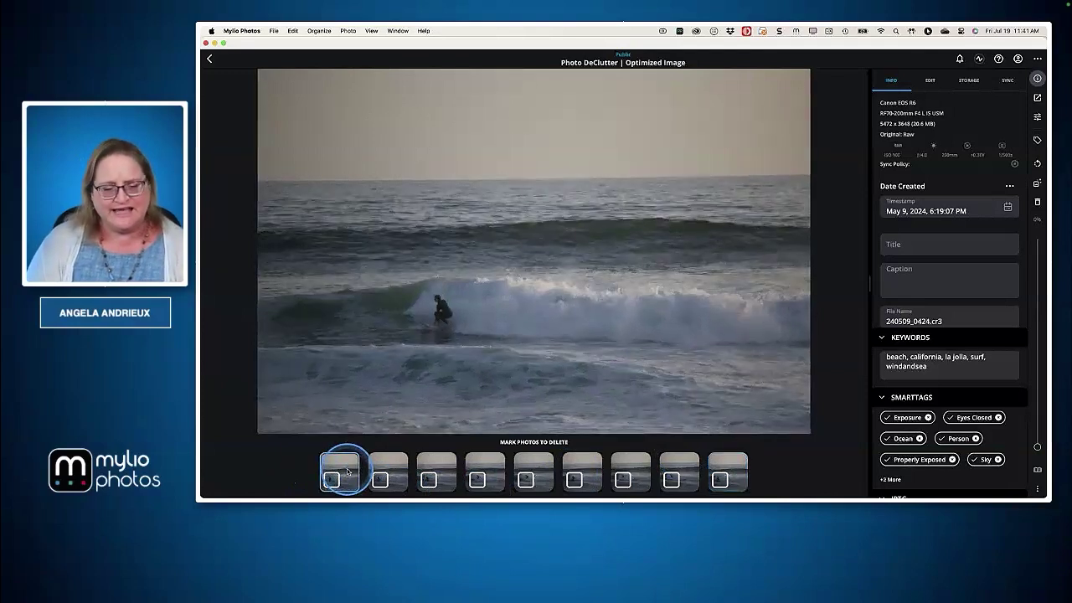
pyautogui.press('Right')
pyautogui.press('Right')
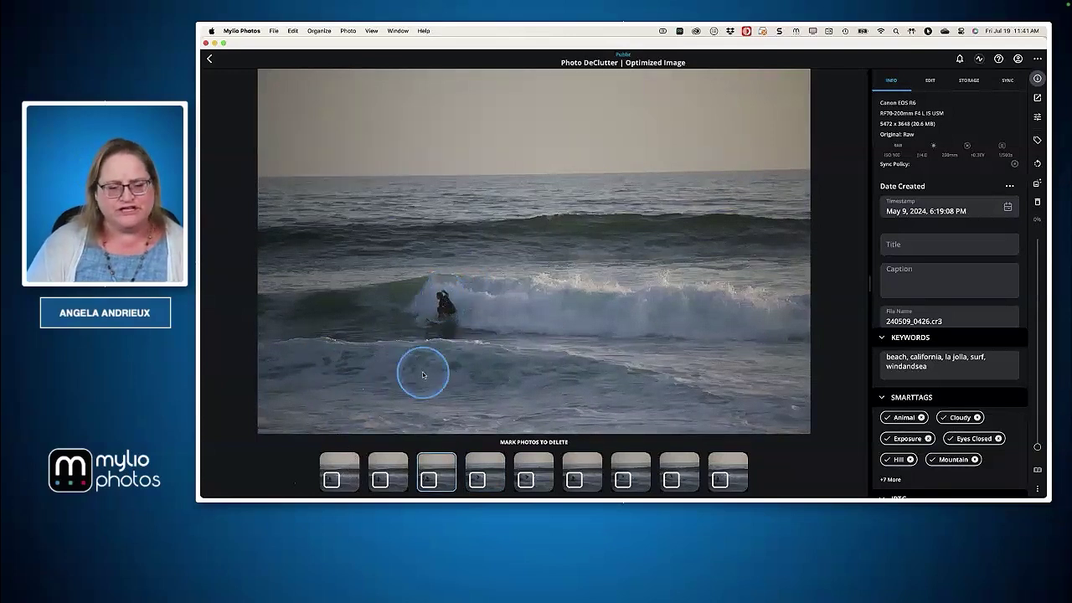
pyautogui.press('Left')
pyautogui.press('Left')
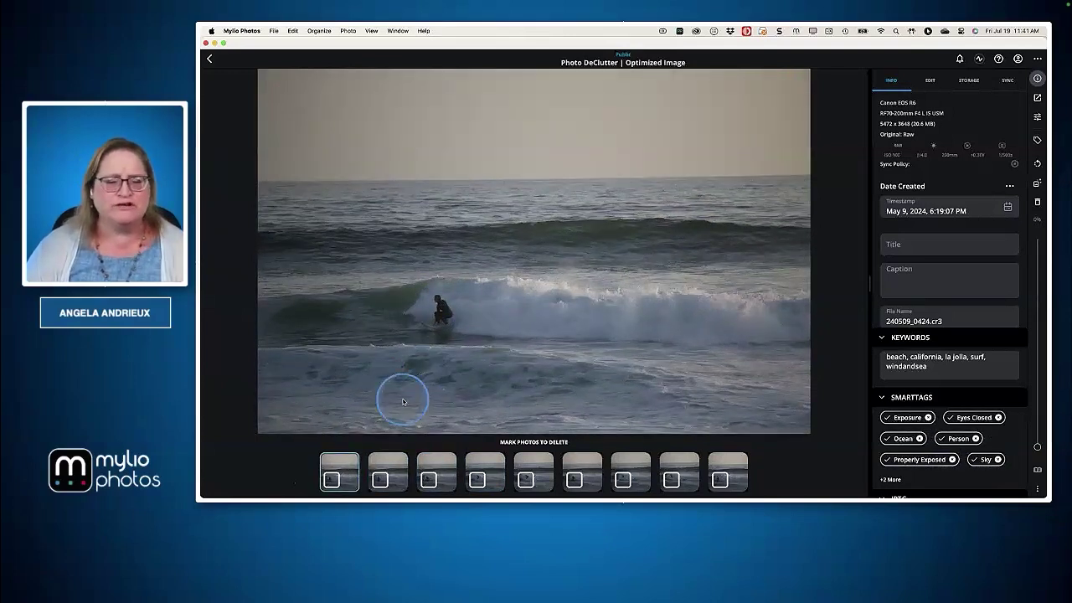
pyautogui.click(380, 479)
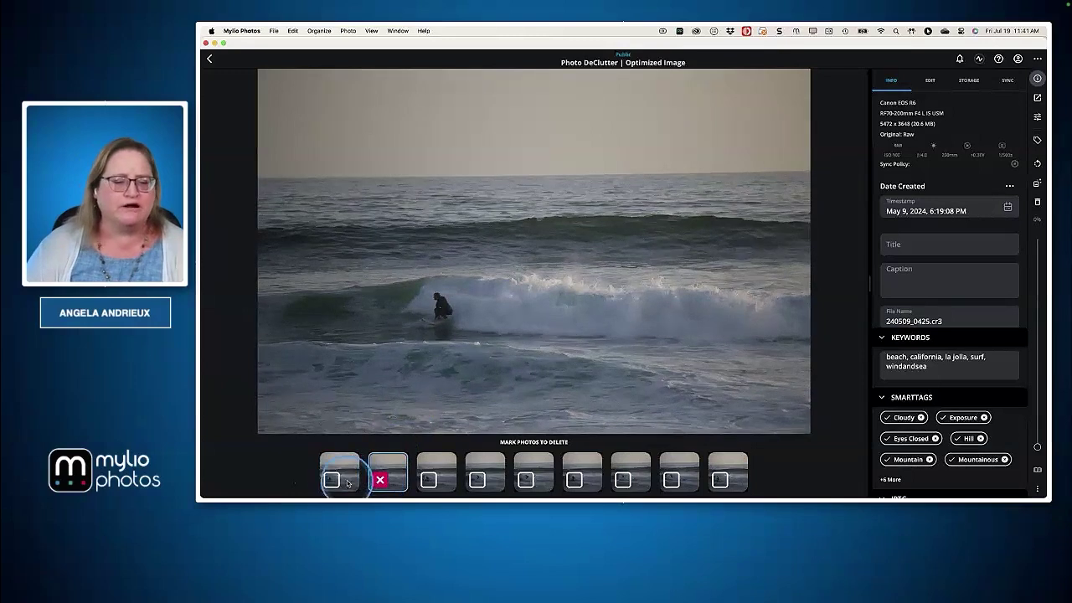
pyautogui.click(332, 479)
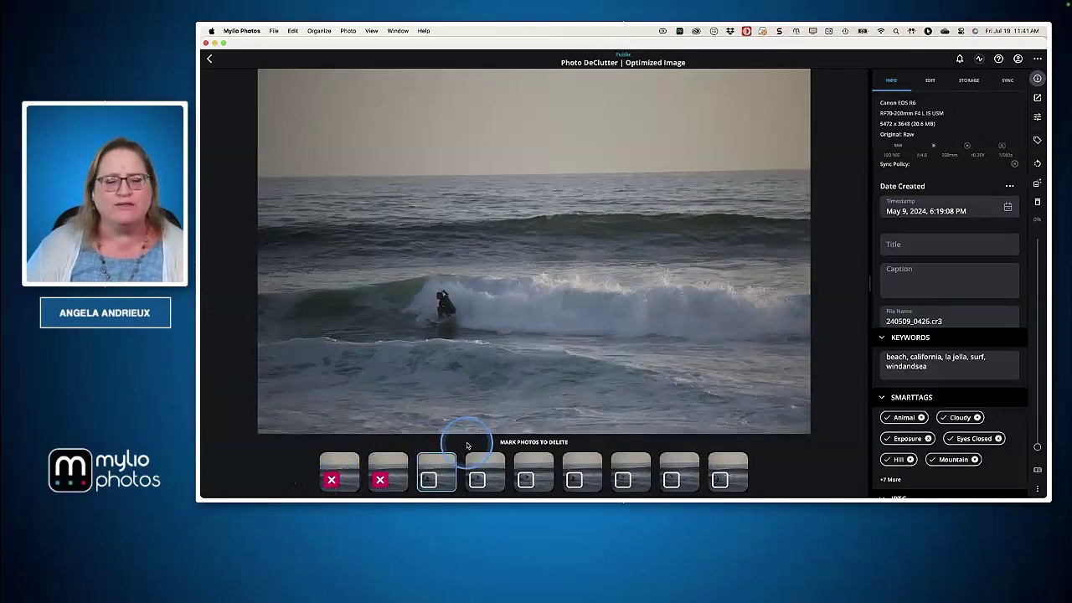
# Review 240509_0426, compare 240509_0431 with 240509_0430, and mark 240509_0430 for deletion.
pyautogui.click(432, 477)
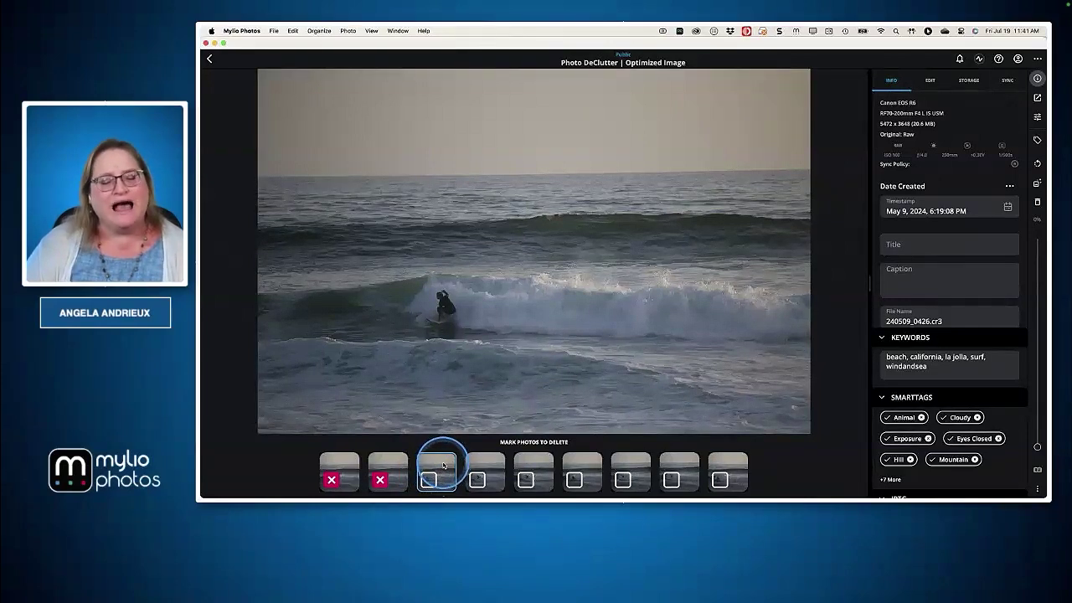
pyautogui.click(484, 467)
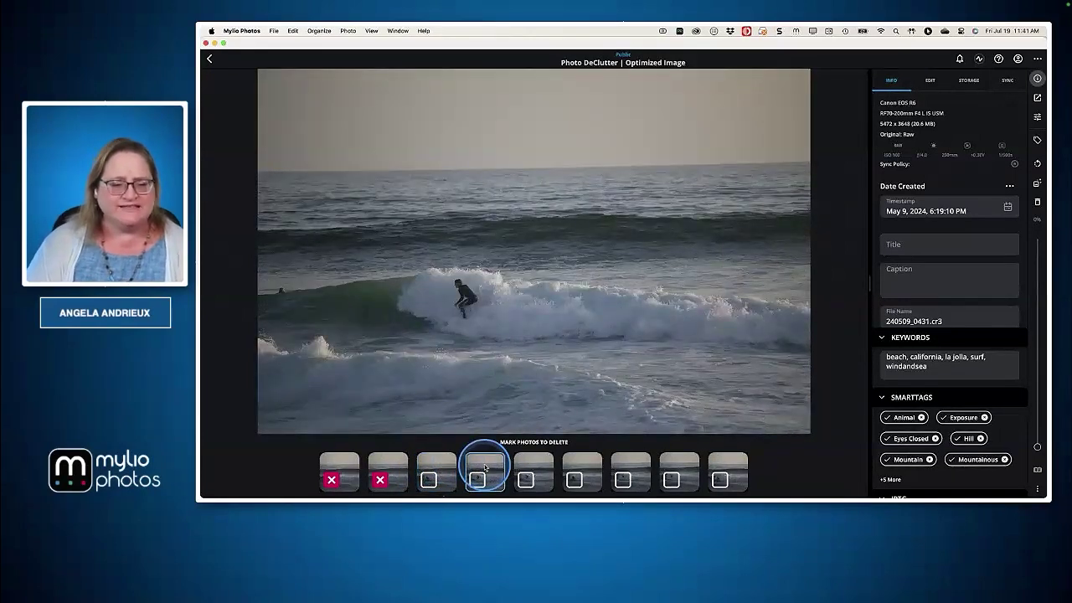
pyautogui.press('Right')
pyautogui.click(484, 467)
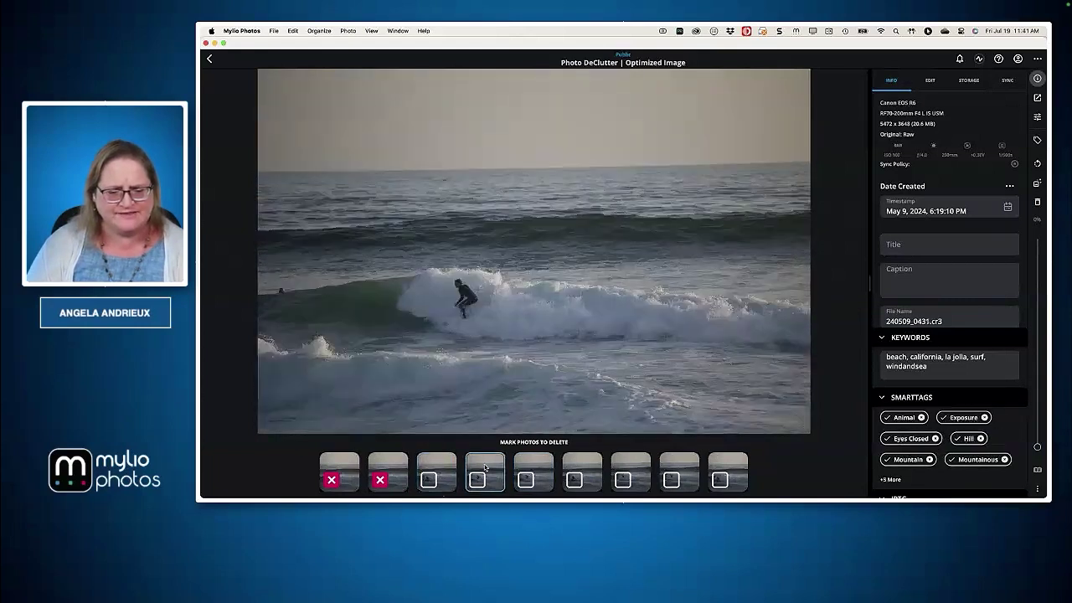
pyautogui.press('Right')
pyautogui.click(479, 475)
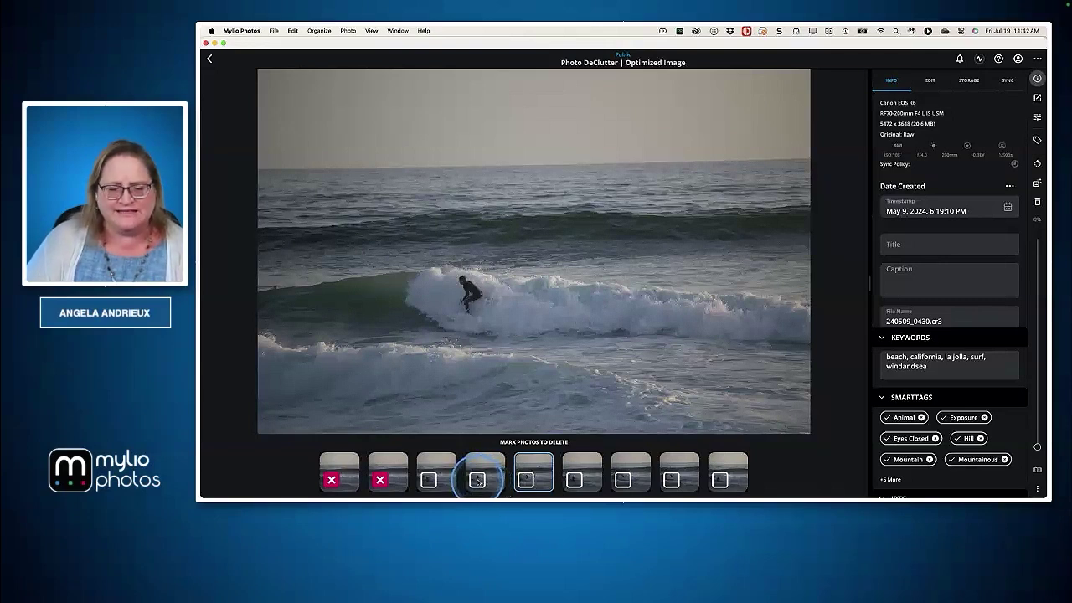
pyautogui.click(526, 479)
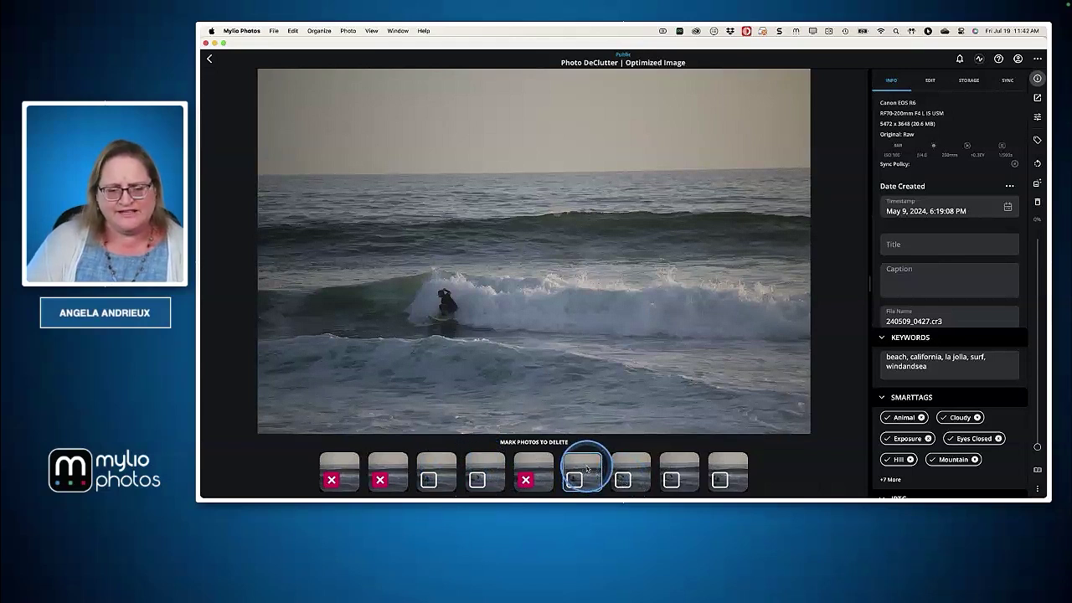
# Compare 240509_0426 with 240509_0427 and mark 240509_0427 for deletion.
pyautogui.click(437, 468)
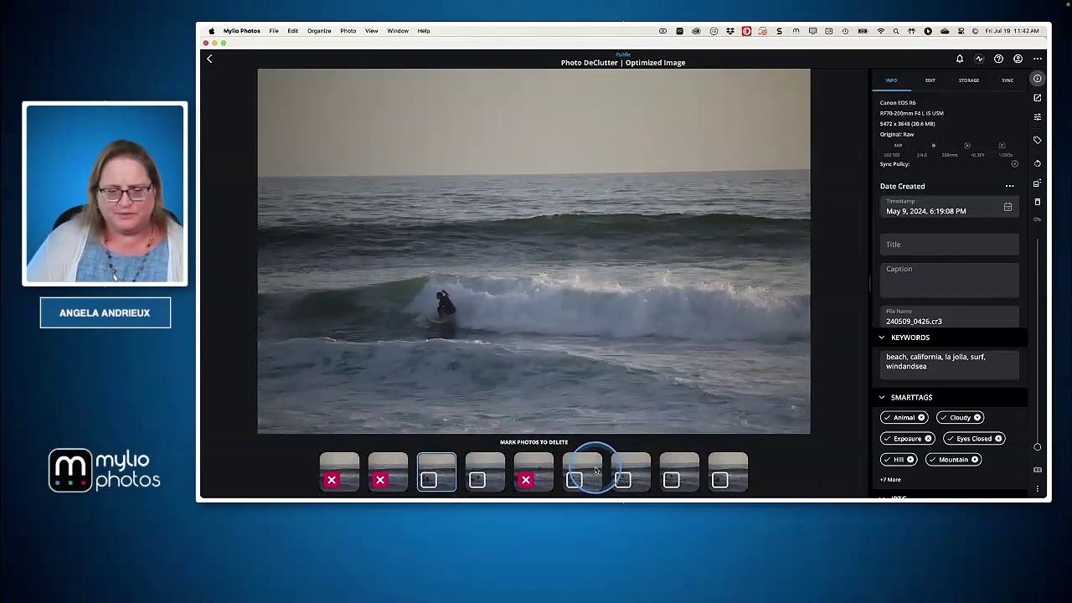
pyautogui.click(594, 469)
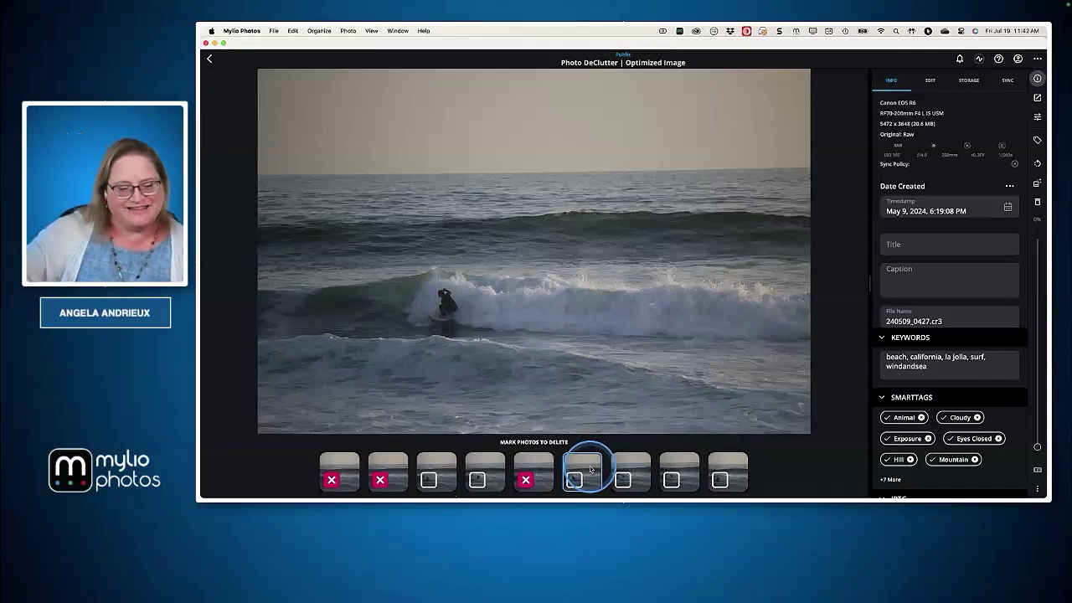
pyautogui.click(574, 479)
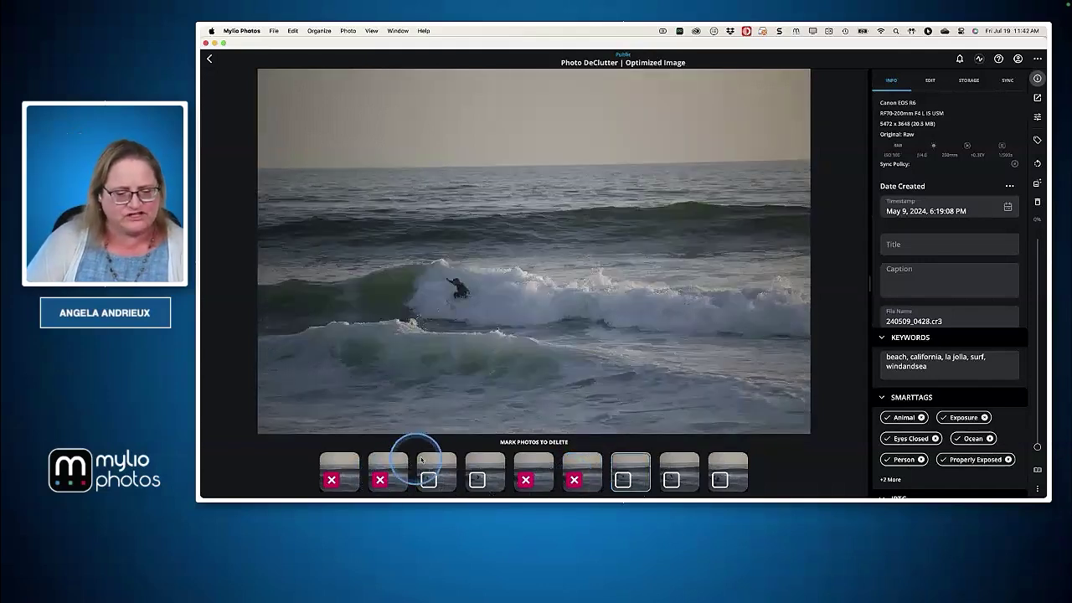
# Review the remaining photos in the set, mark 240509_0428 and 240509_0429 for deletion, and return to the similar sets list.
pyautogui.click(436, 469)
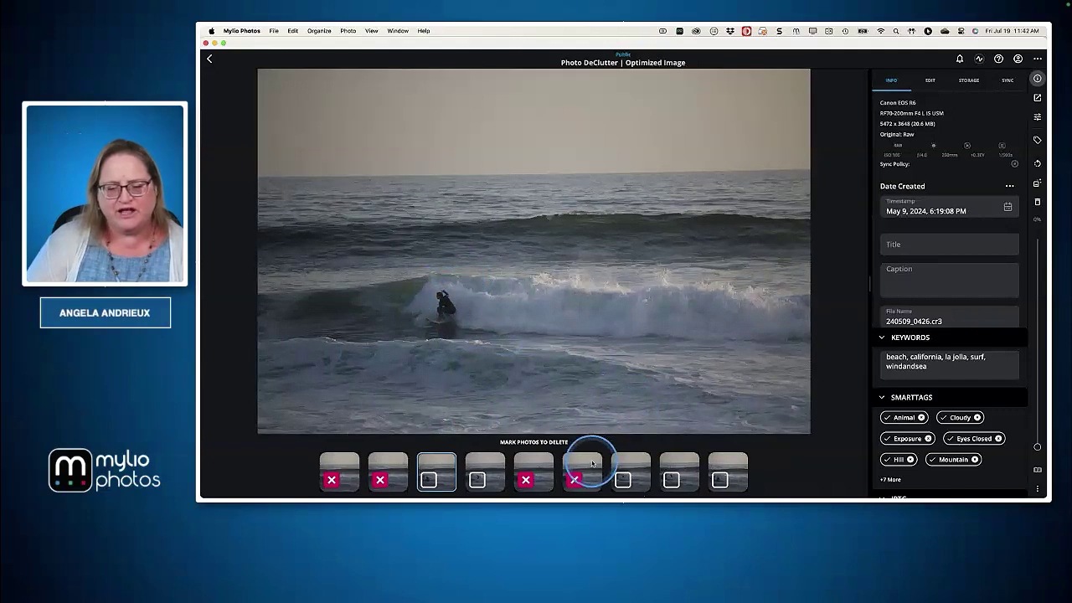
pyautogui.click(632, 469)
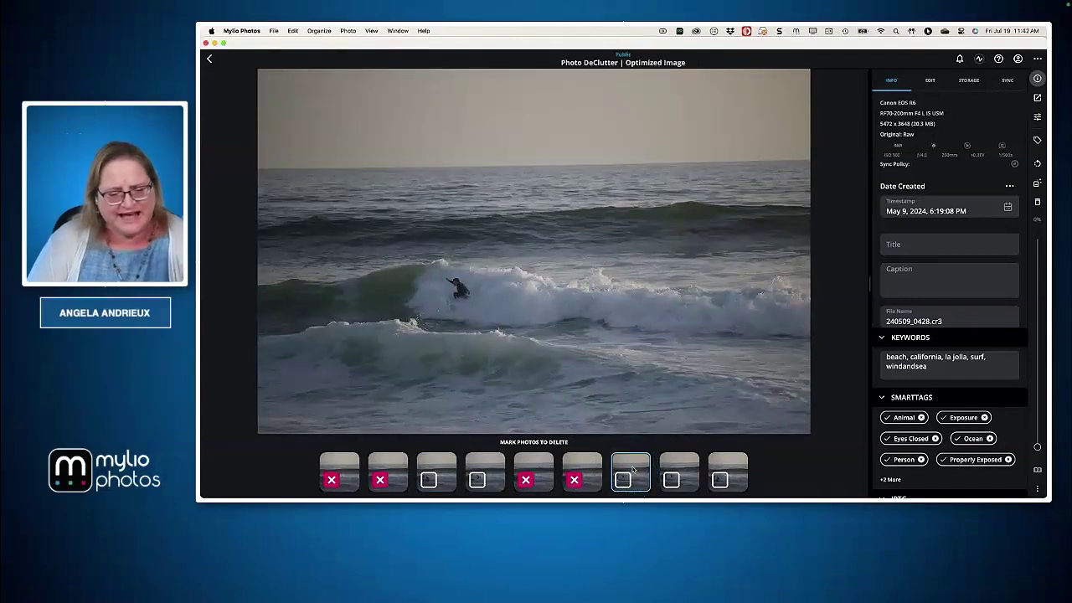
pyautogui.press('Right')
pyautogui.press('Right')
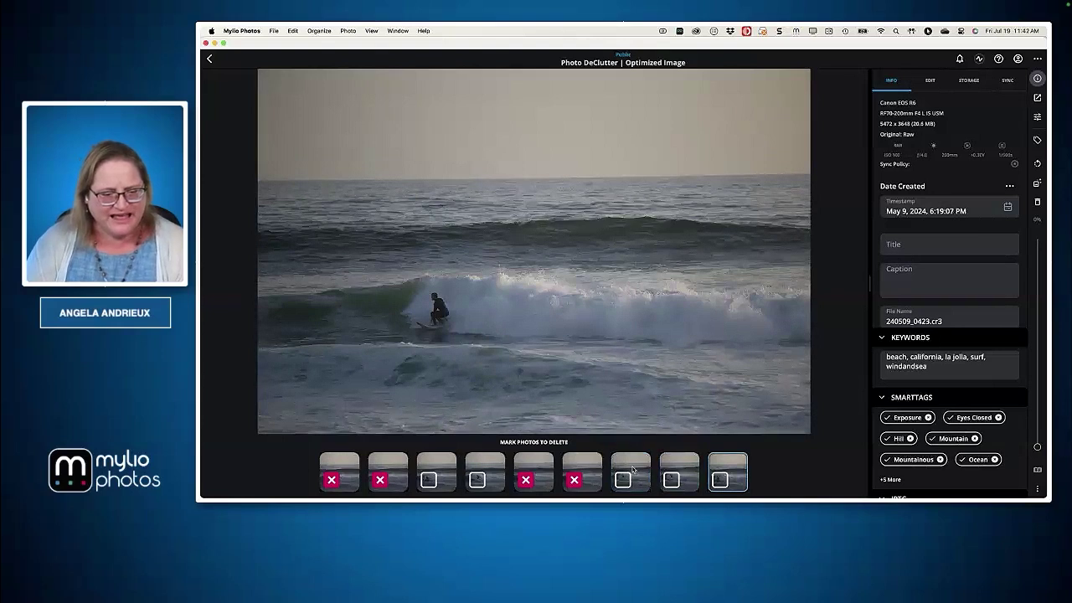
pyautogui.click(630, 471)
pyautogui.click(632, 471)
pyautogui.click(672, 479)
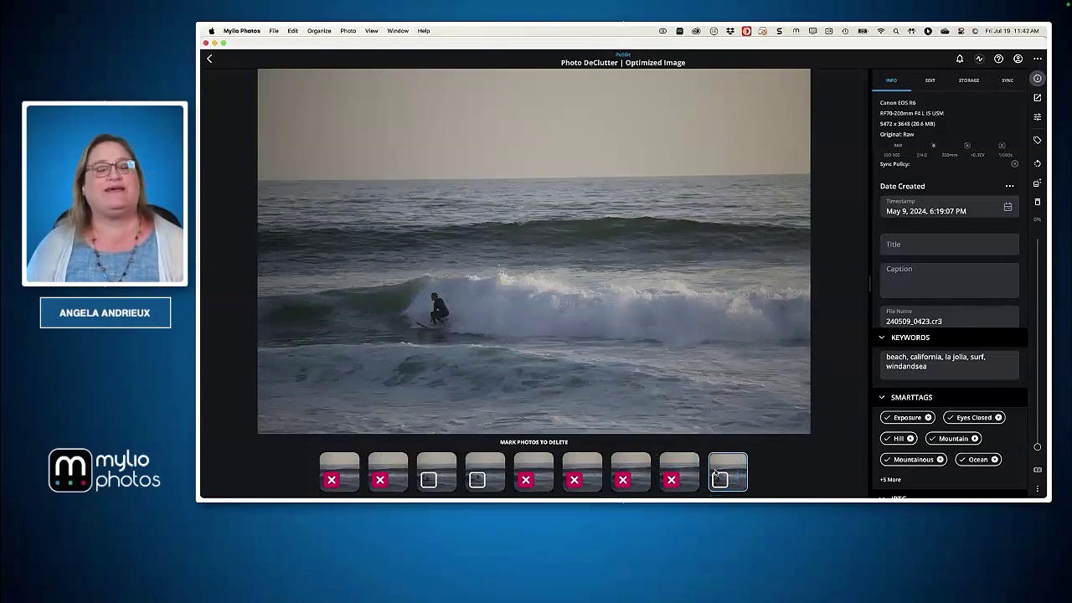
pyautogui.click(211, 60)
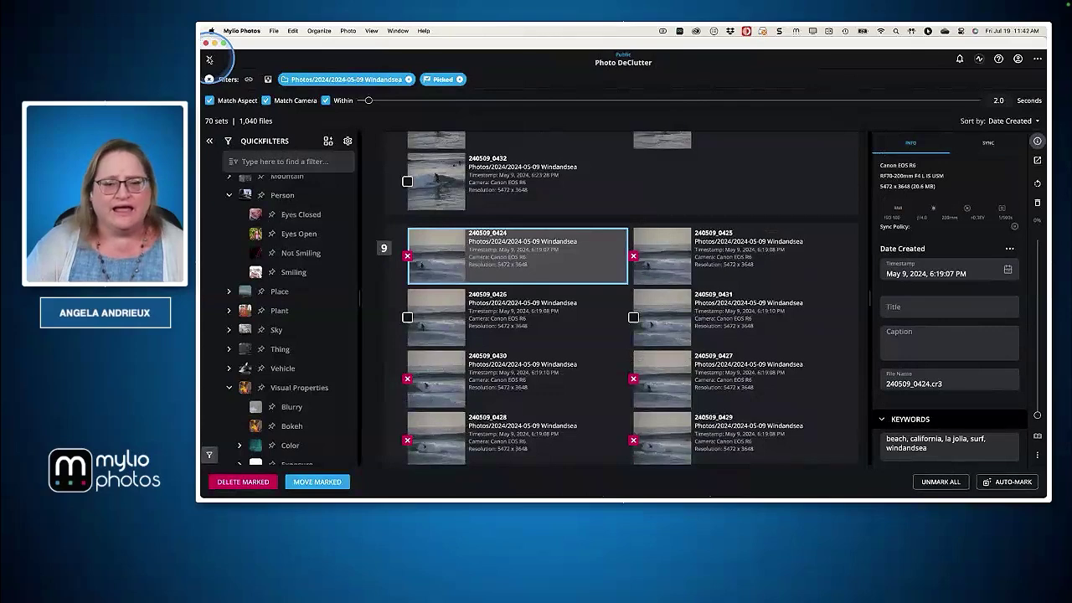
pyautogui.scroll(-15, 505, 283)
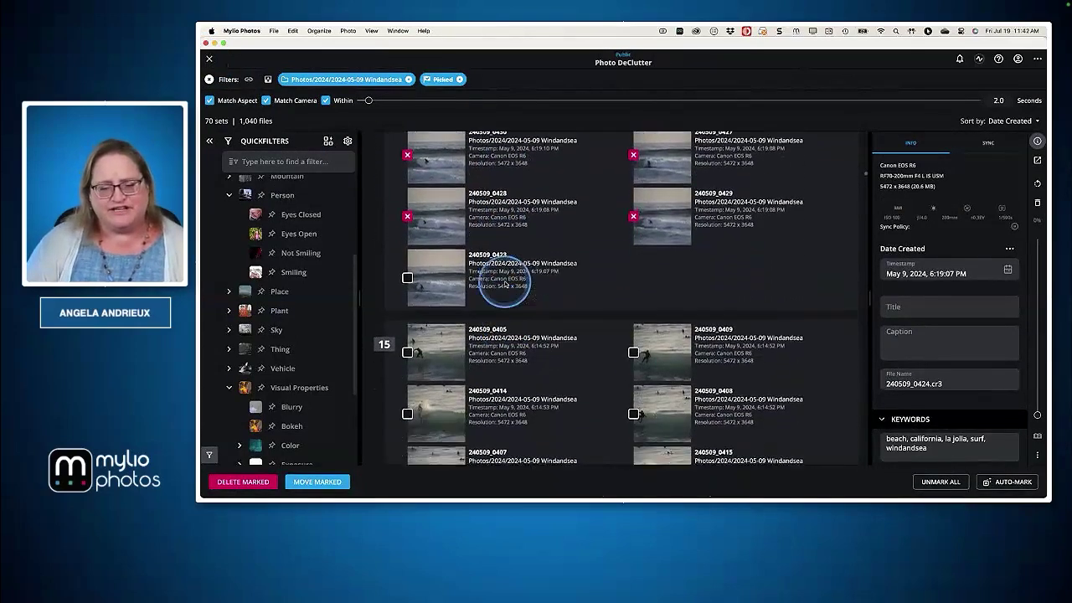
# Open photo 240509_0372 from the set of 21 and zoom in on the surfer.
pyautogui.scroll(-5, 505, 283)
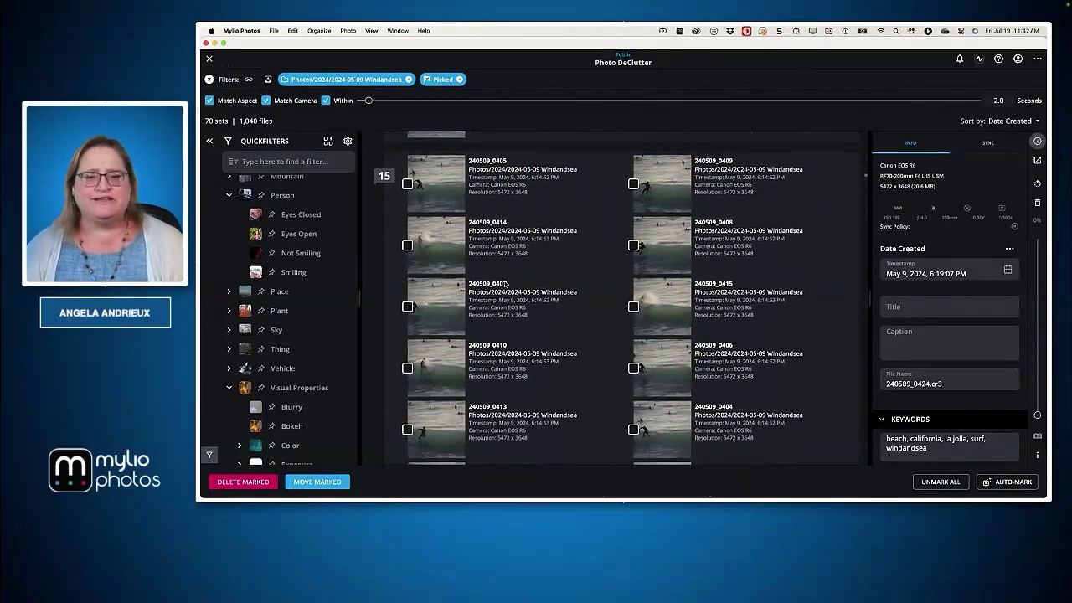
pyautogui.scroll(-1, 505, 285)
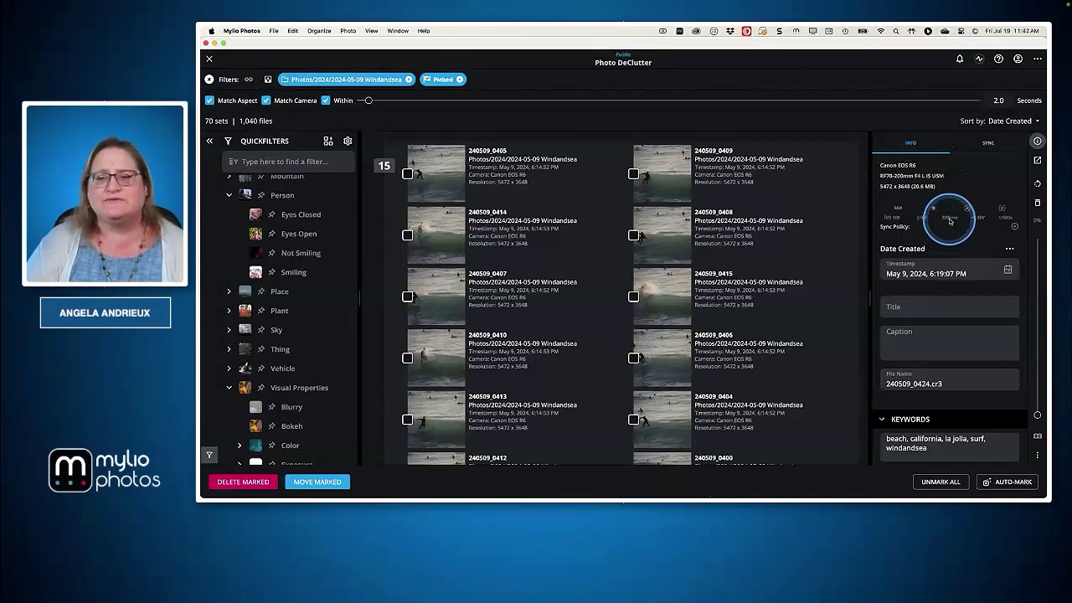
pyautogui.moveTo(949, 223)
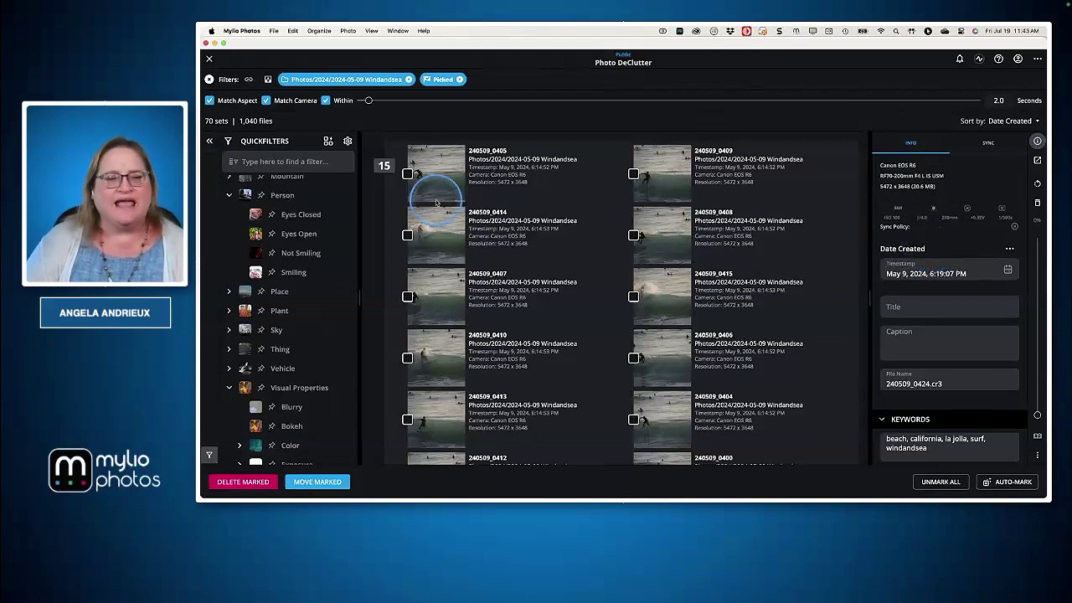
pyautogui.scroll(-15, 446, 191)
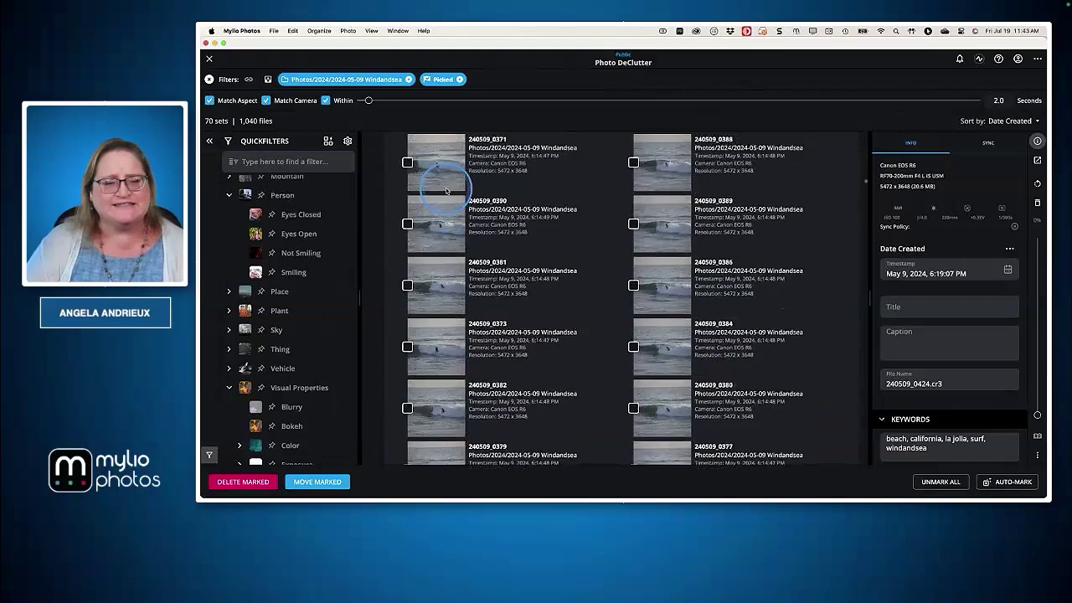
pyautogui.scroll(5, 447, 191)
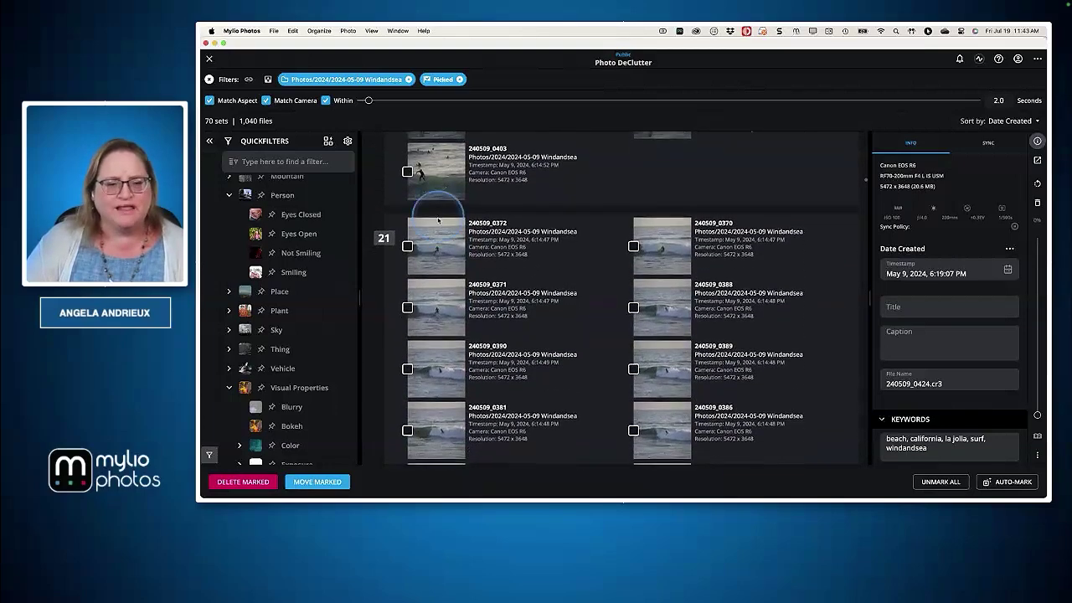
pyautogui.doubleClick(435, 241)
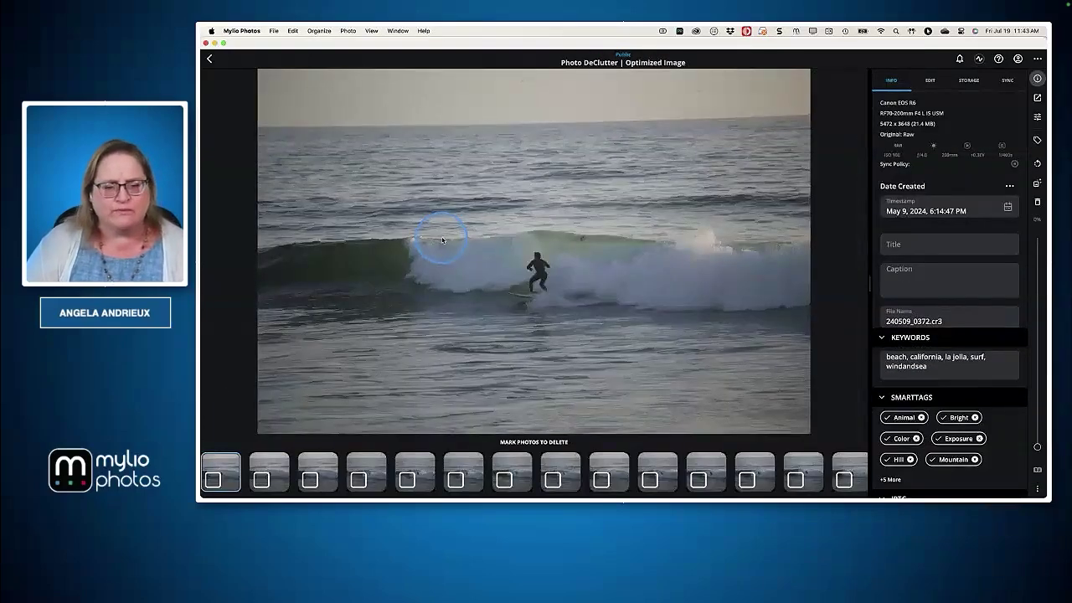
pyautogui.click(540, 271)
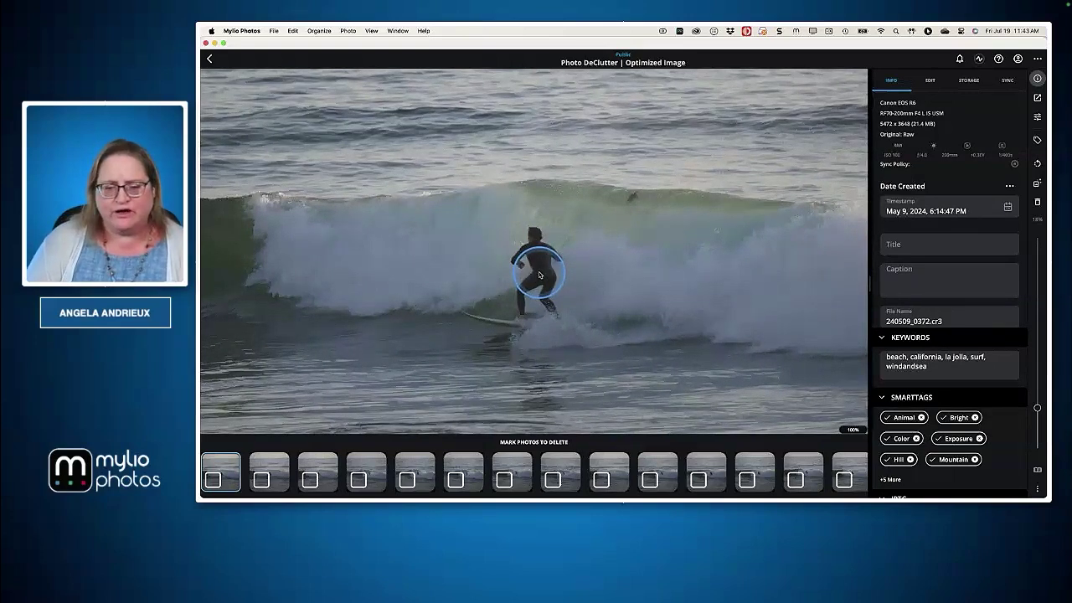
# Compare 240509_0372 with 240509_0370, and look through the following photos up to 240509_0389 at the same zoom level.
pyautogui.press('Right')
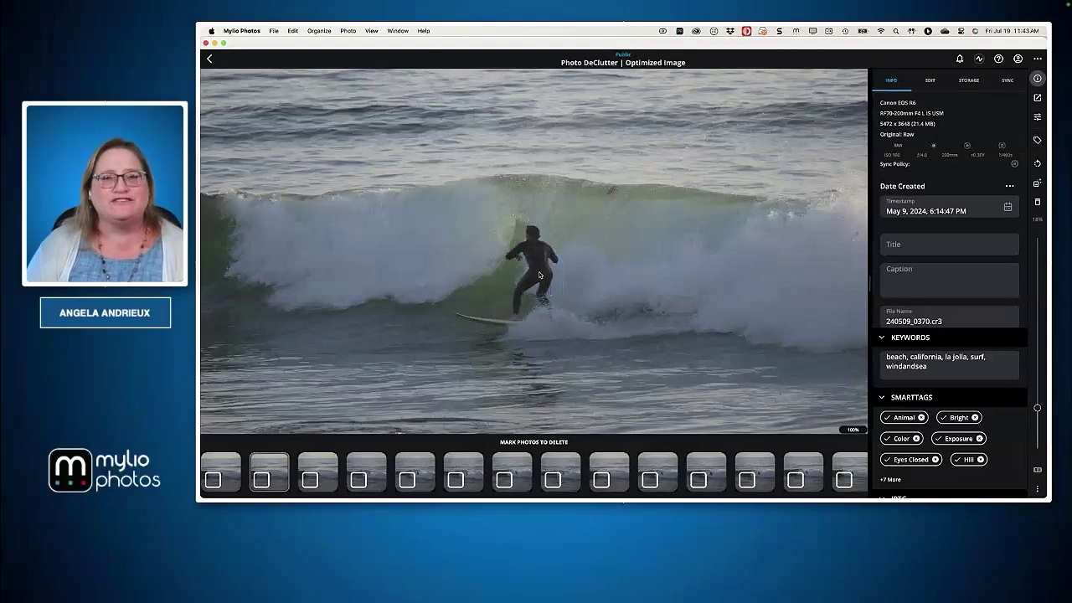
pyautogui.press('Left')
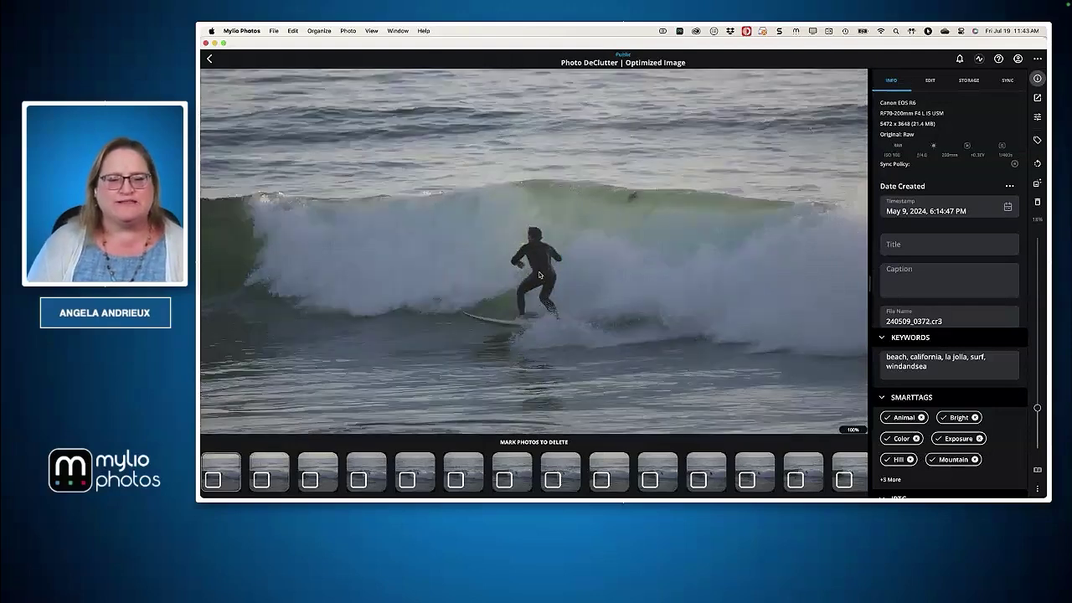
pyautogui.press('Right')
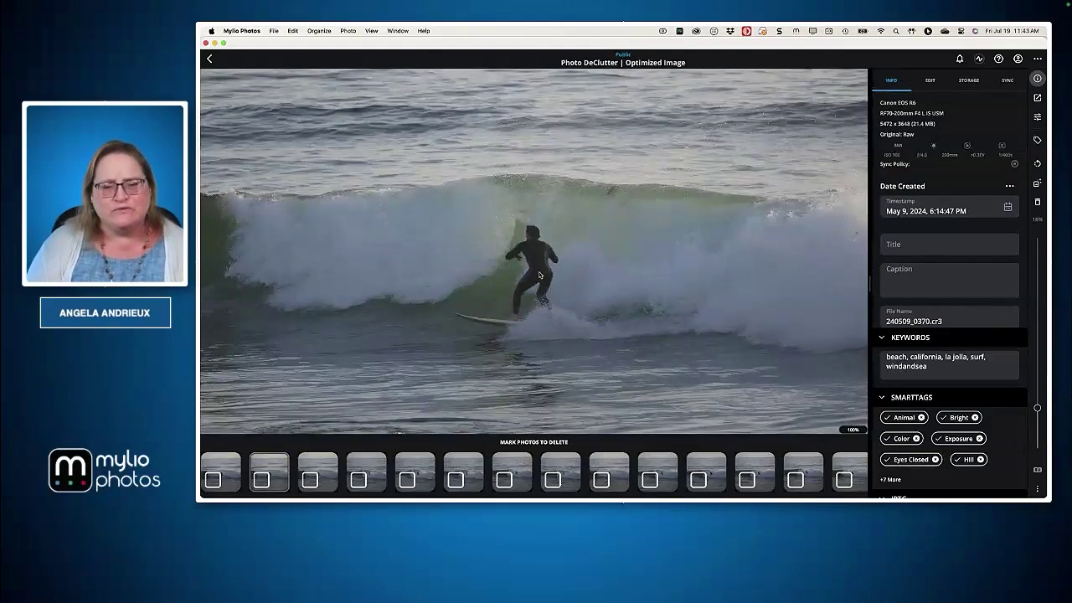
pyautogui.press('Right')
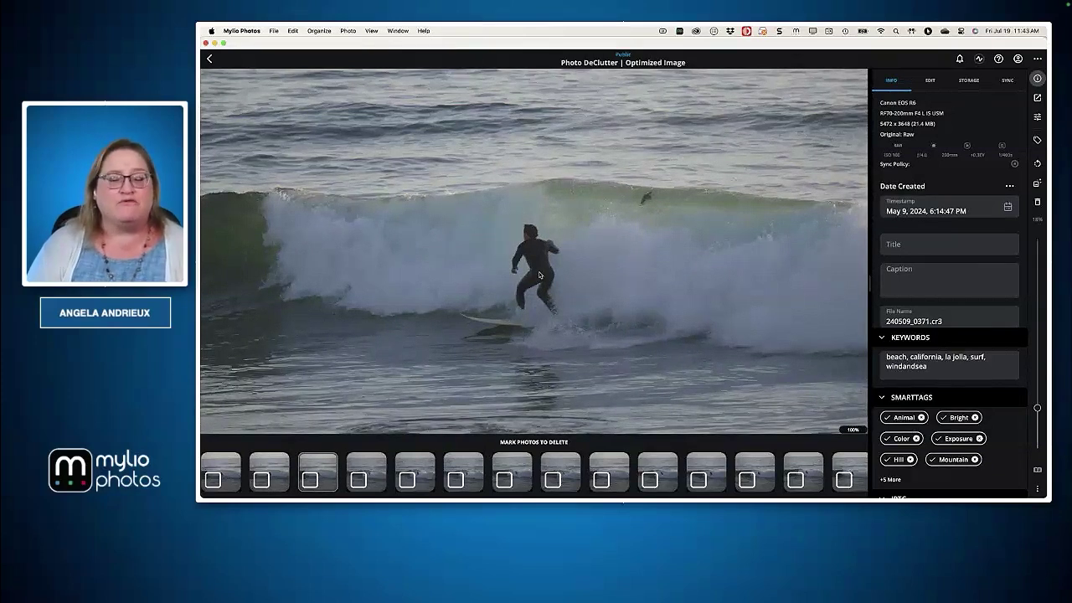
pyautogui.press('Right')
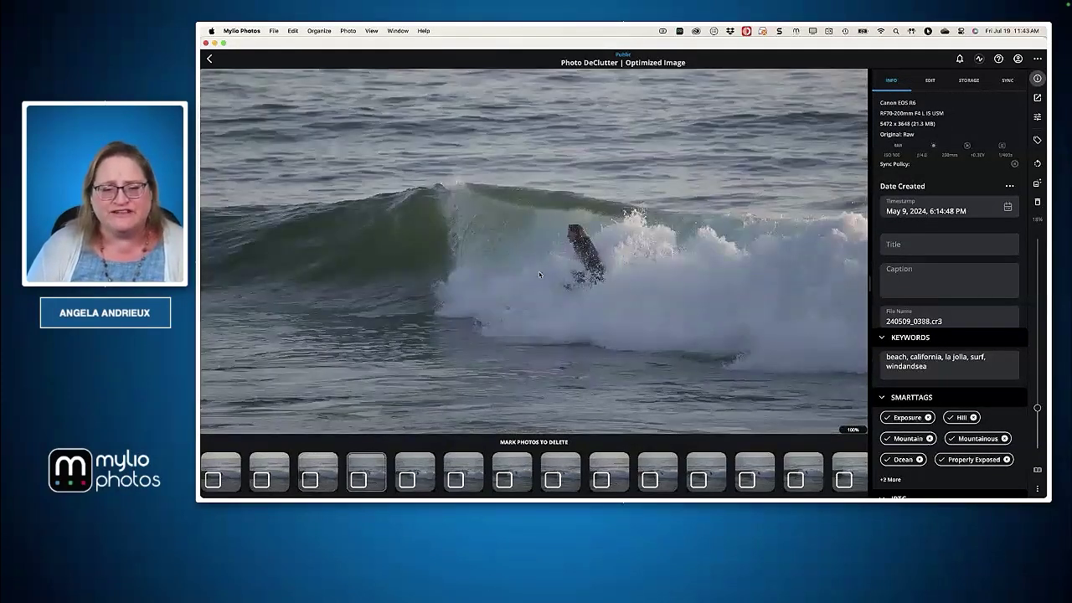
pyautogui.press('Right')
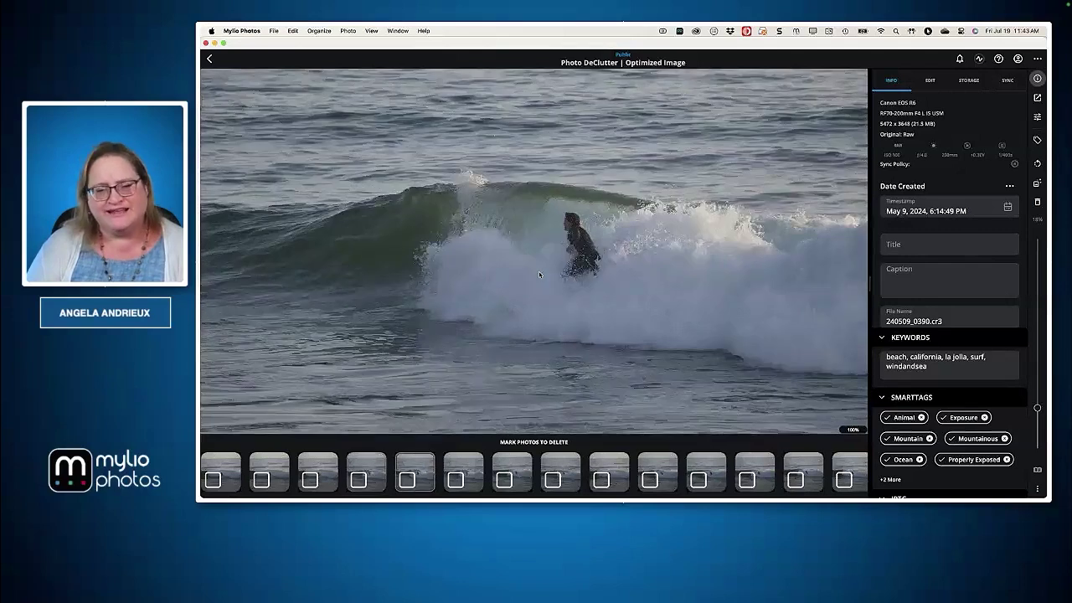
pyautogui.press('Right')
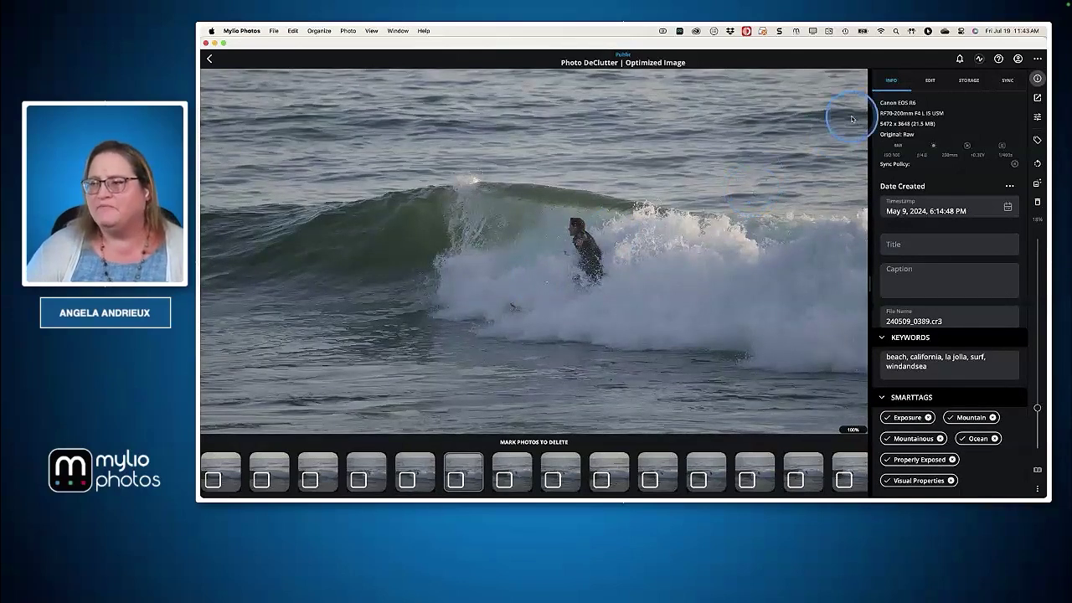
# Check the Use sticky zoom option in the Device Appearance settings and close the settings.
pyautogui.click(1037, 59)
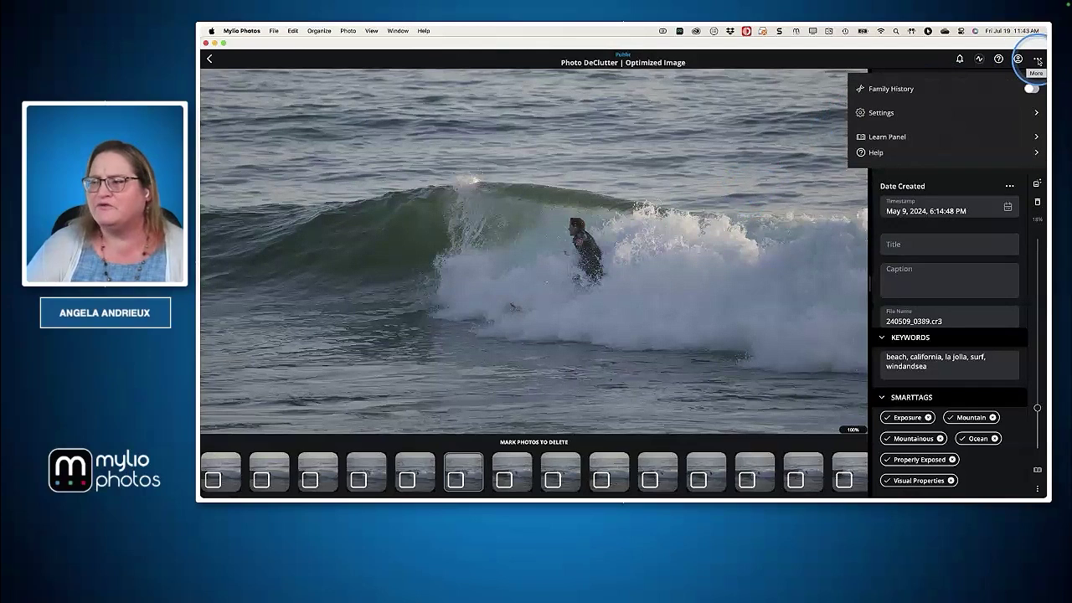
pyautogui.click(892, 114)
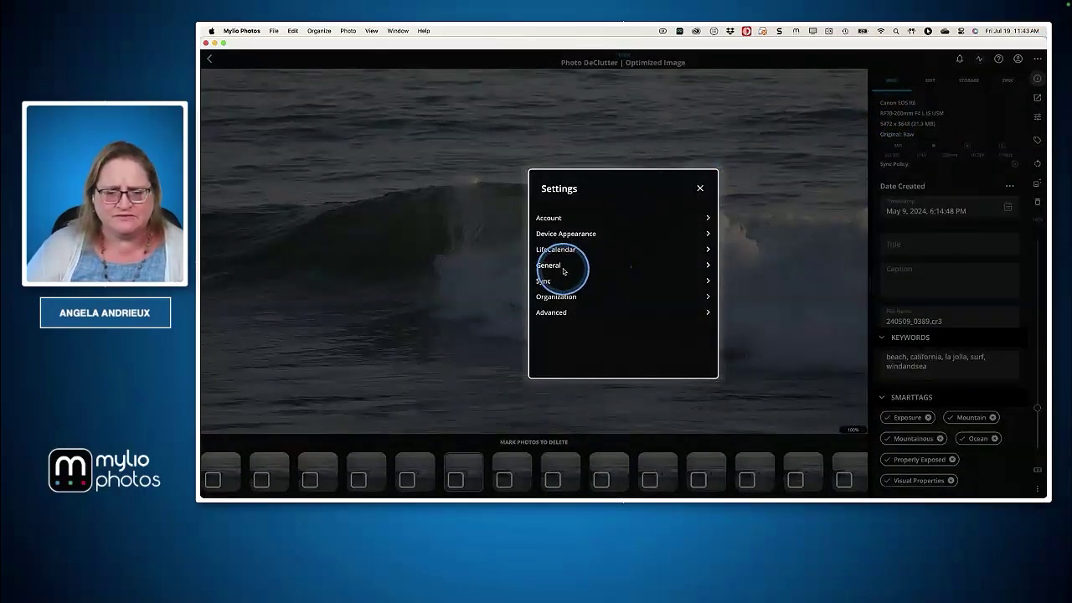
pyautogui.click(565, 234)
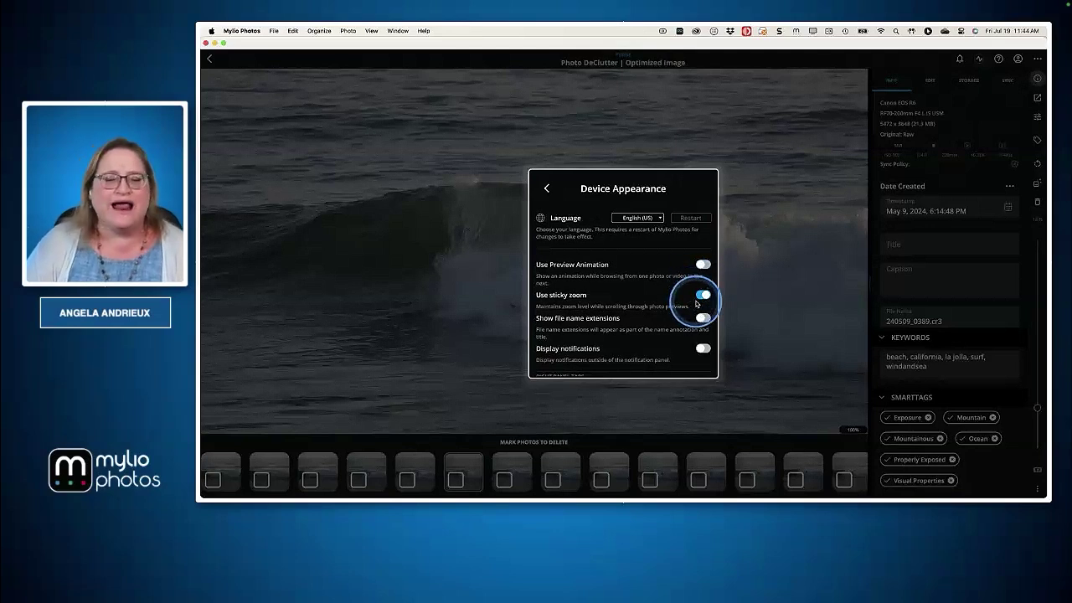
pyautogui.click(547, 192)
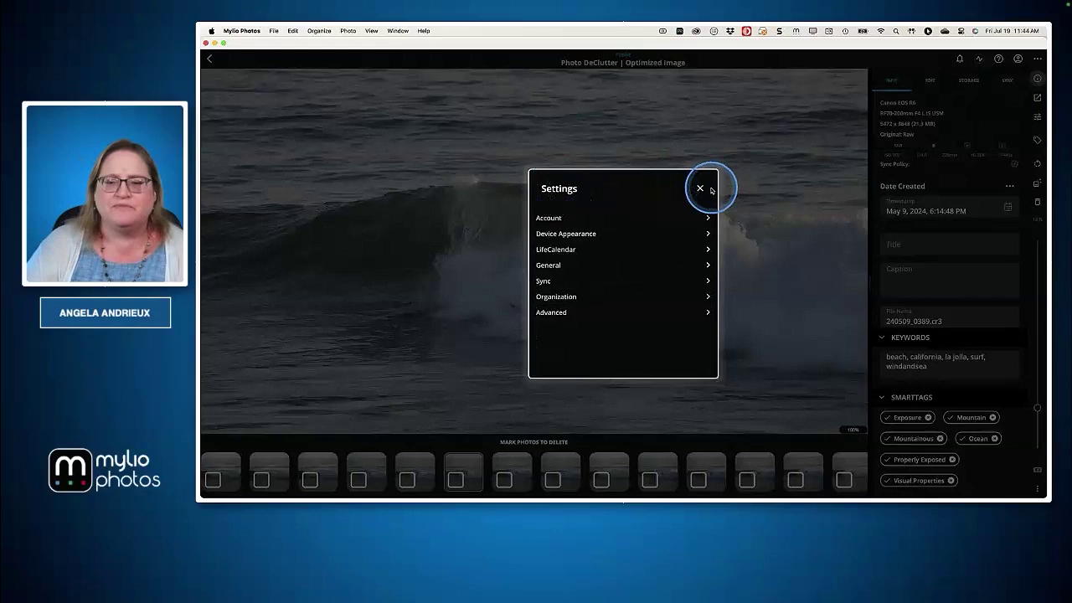
pyautogui.click(701, 187)
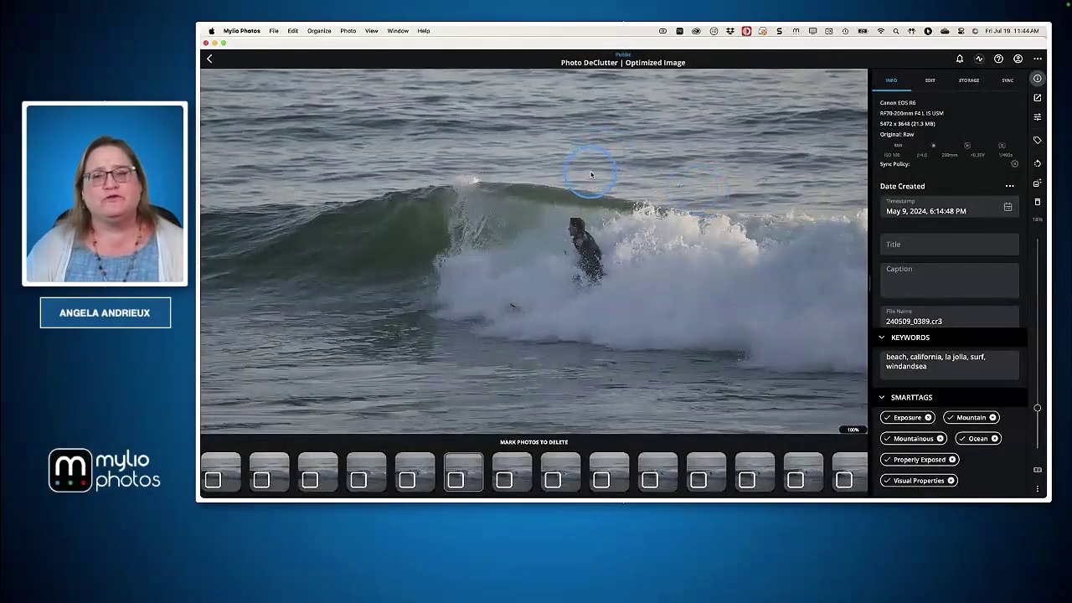
pyautogui.press('super+Tab')
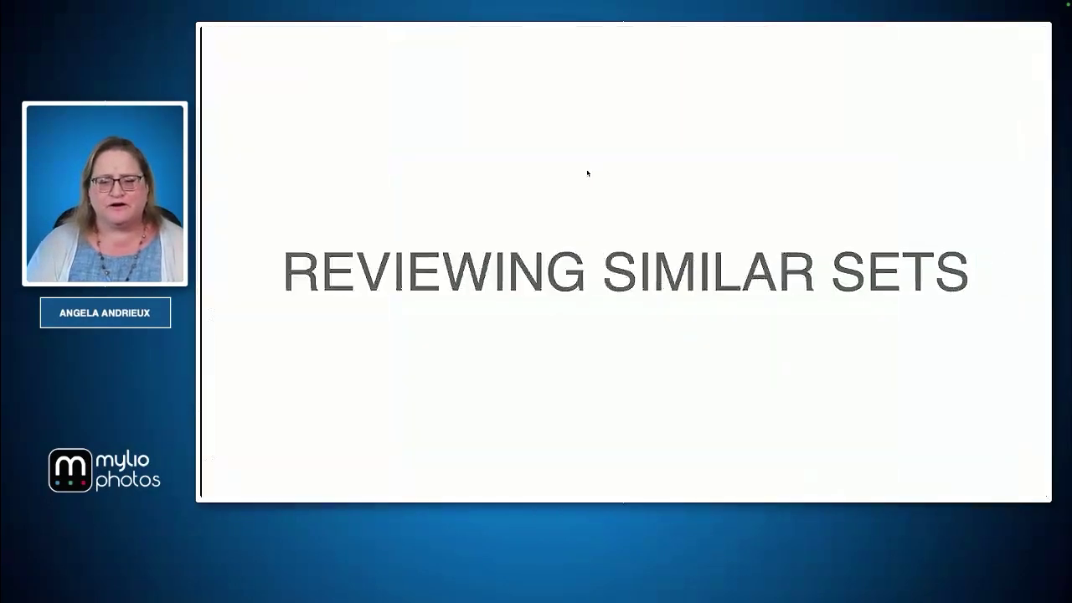
pyautogui.press('Right')
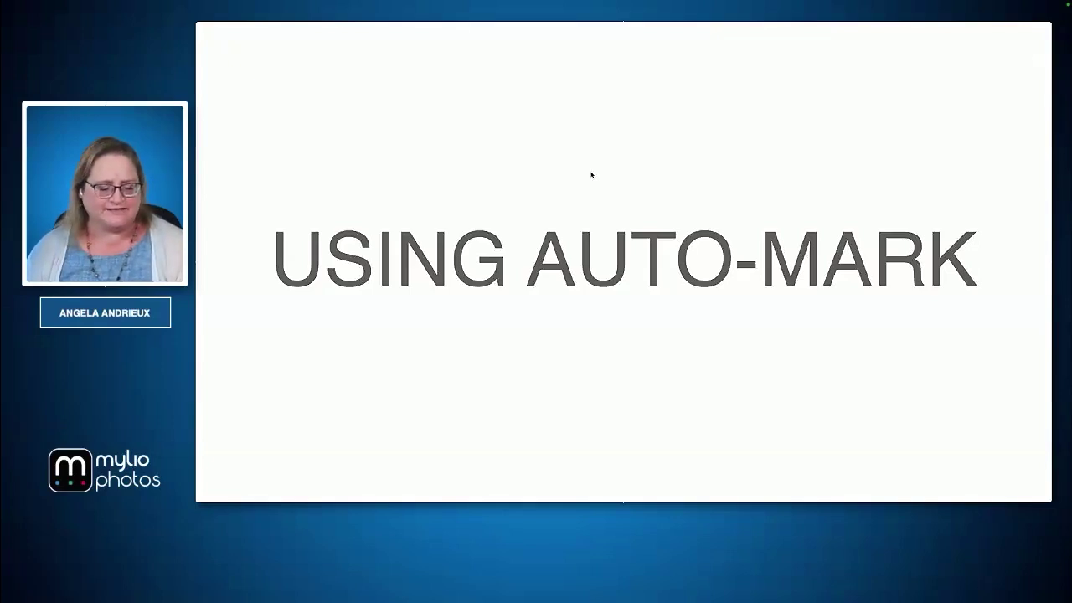
pyautogui.hotkey('ctrl', 'Left')
pyautogui.click(589, 213)
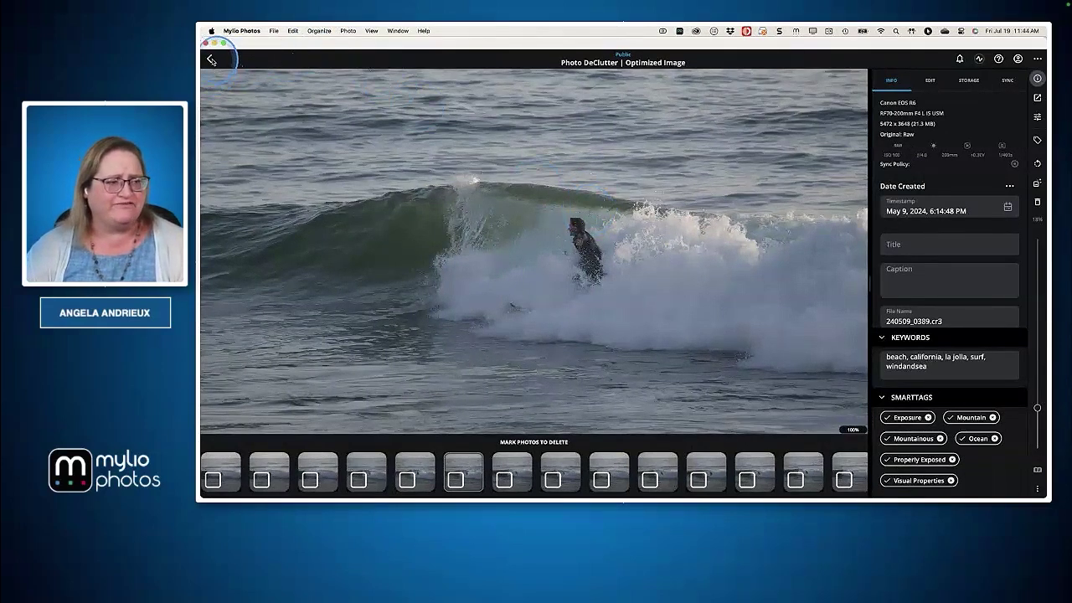
# Return to the similar sets list, open Auto-Mark, and set the Blurry criterion's AI sensitivity to 10%.
pyautogui.click(211, 60)
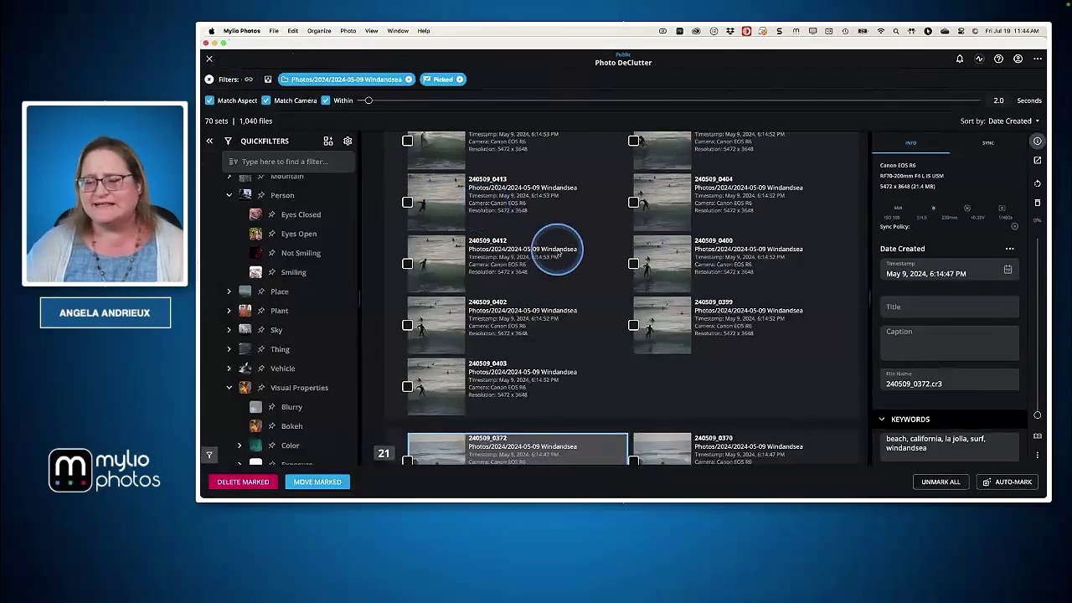
pyautogui.click(1005, 482)
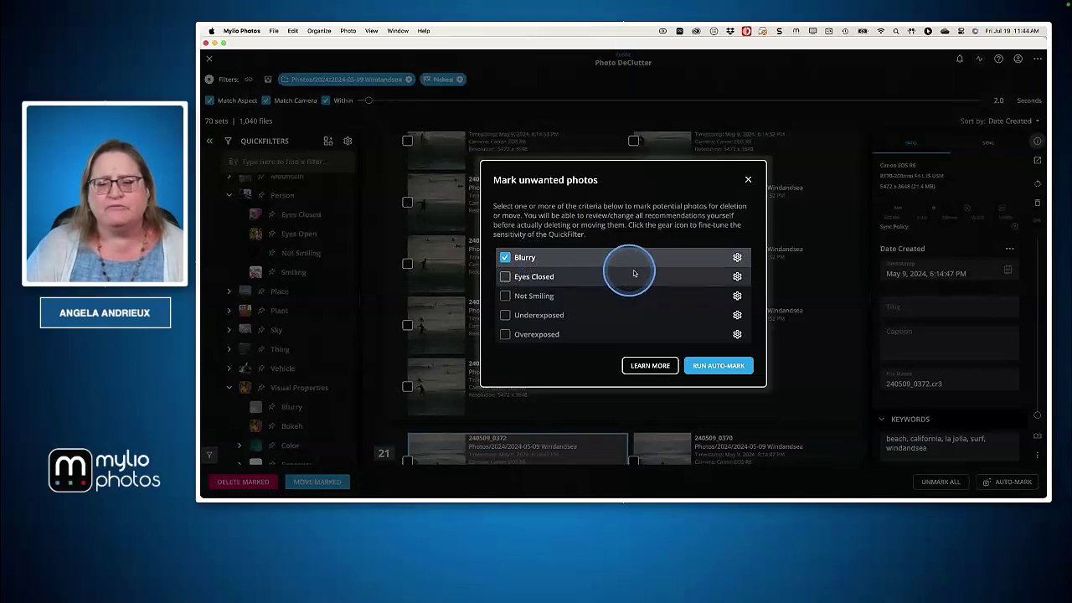
pyautogui.click(737, 257)
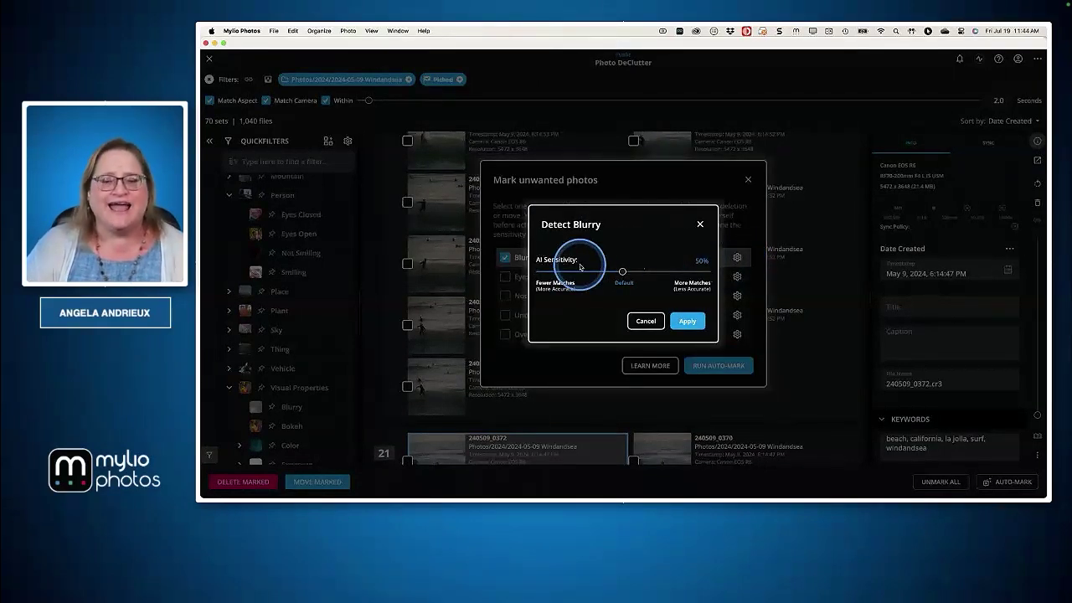
pyautogui.moveTo(622, 272); pyautogui.dragTo(552, 272)
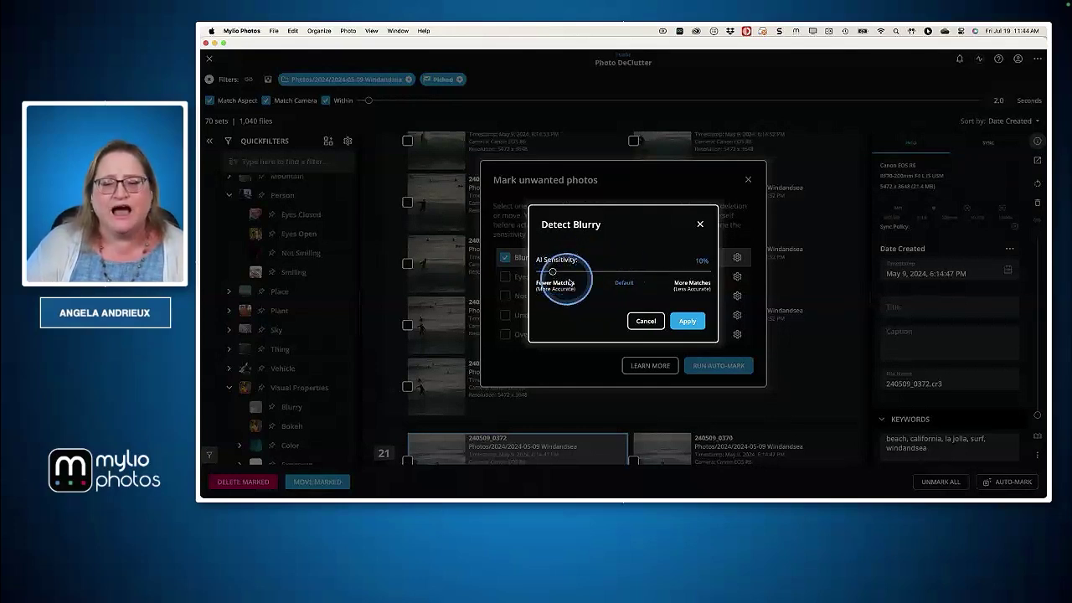
pyautogui.click(687, 321)
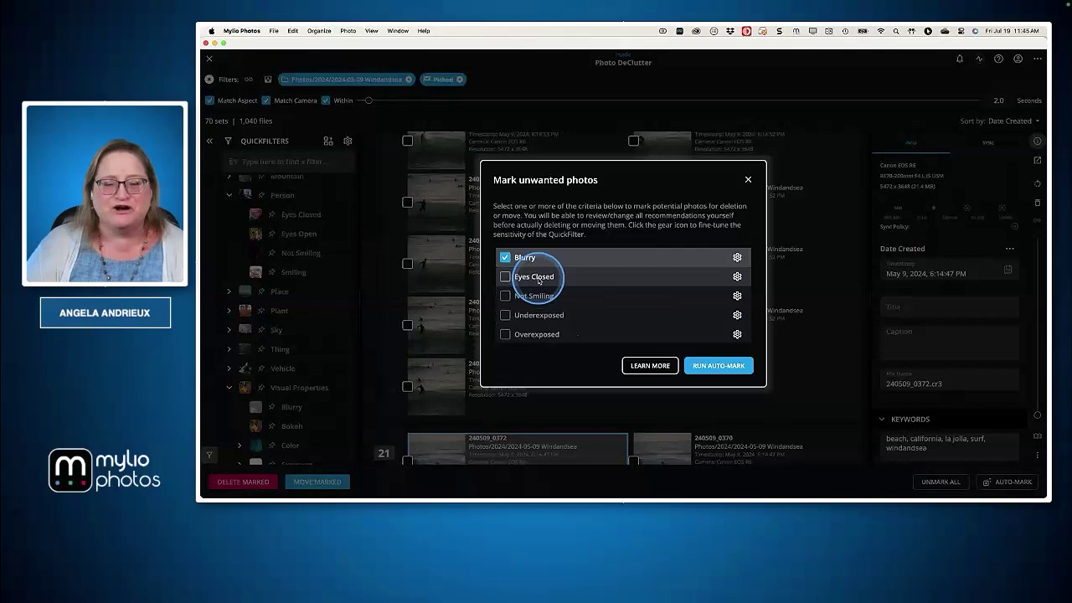
# Include Overexposed in the Auto-Mark criteria and set its AI sensitivity to 7%.
pyautogui.scroll(-1, 540, 302)
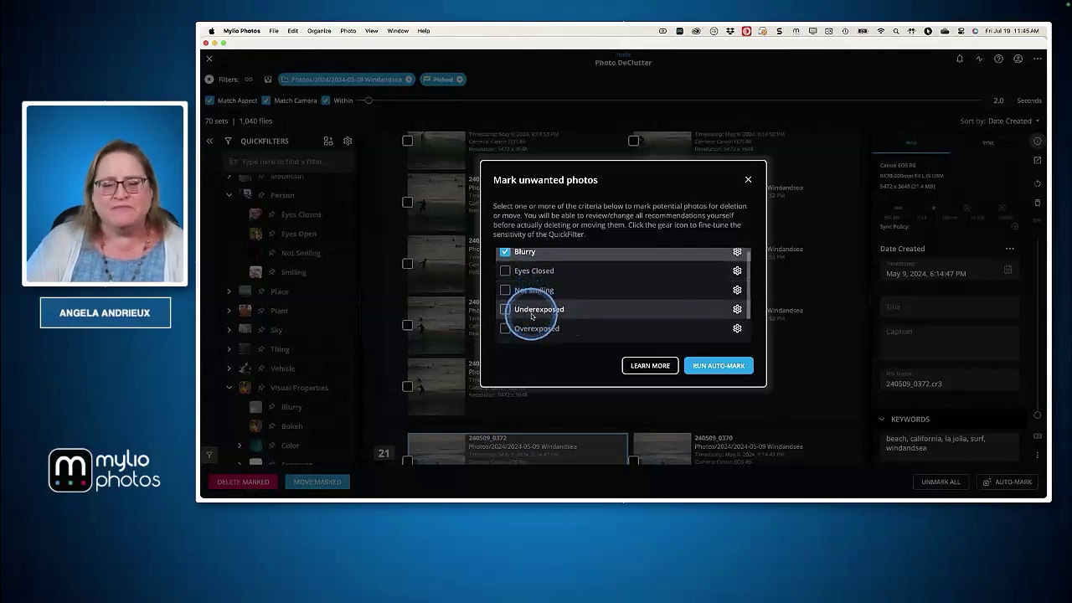
pyautogui.scroll(-2, 531, 316)
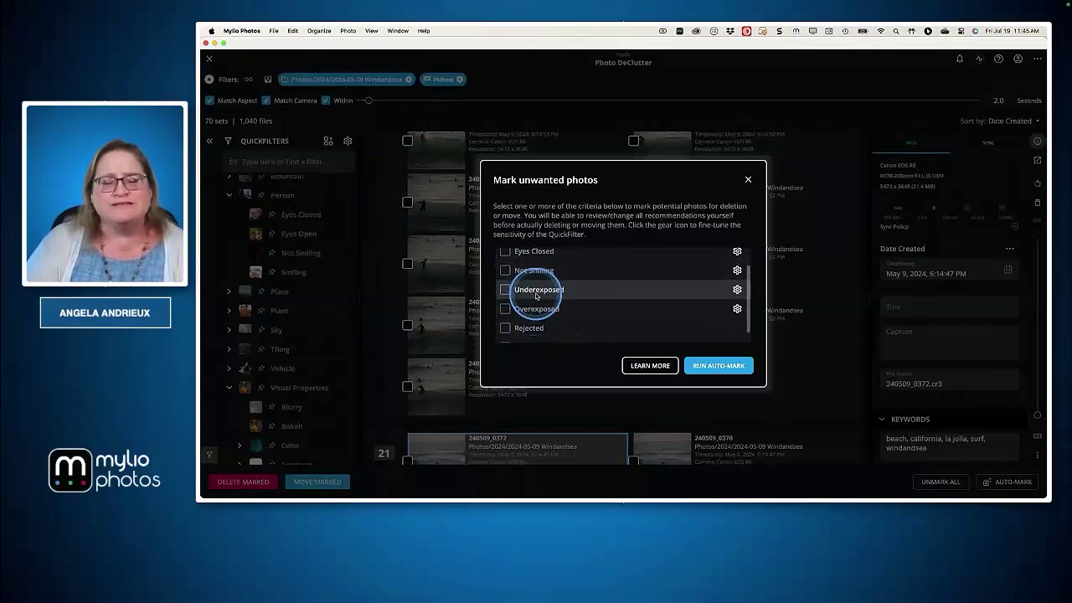
pyautogui.scroll(-1, 534, 300)
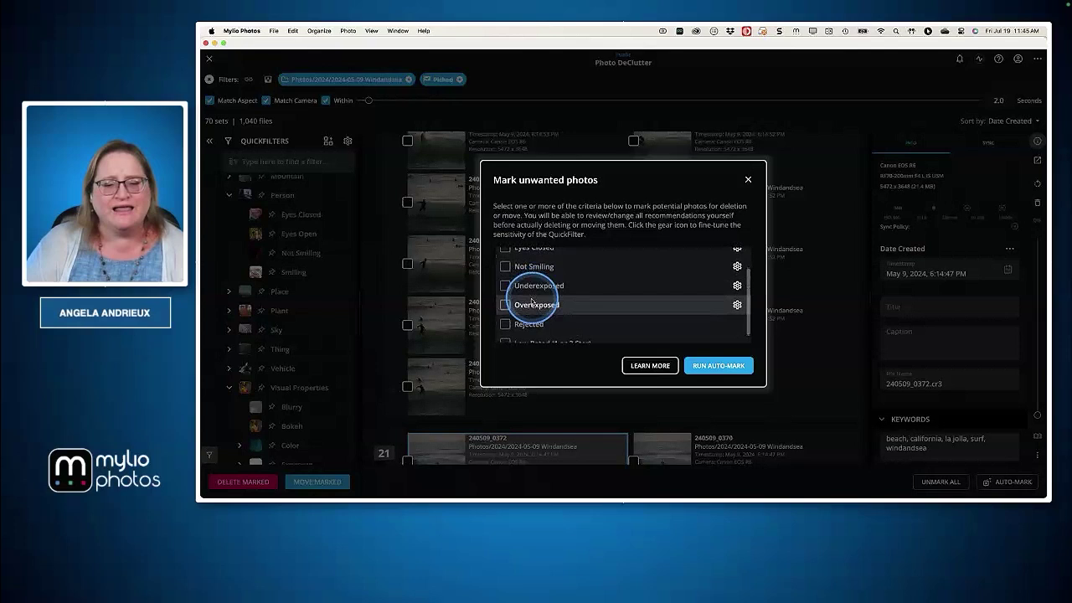
pyautogui.click(505, 305)
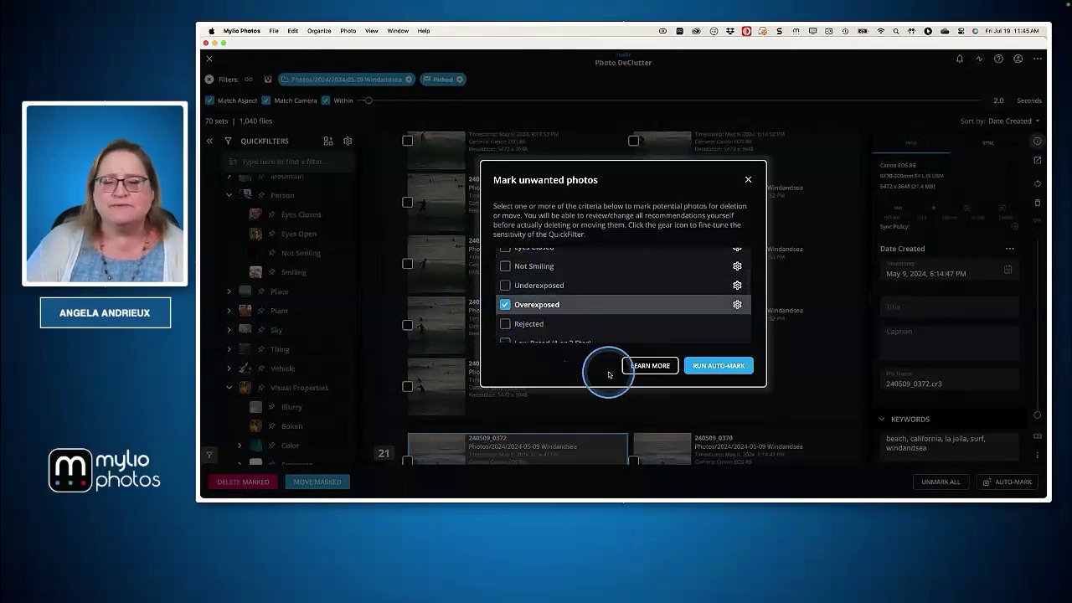
pyautogui.click(737, 304)
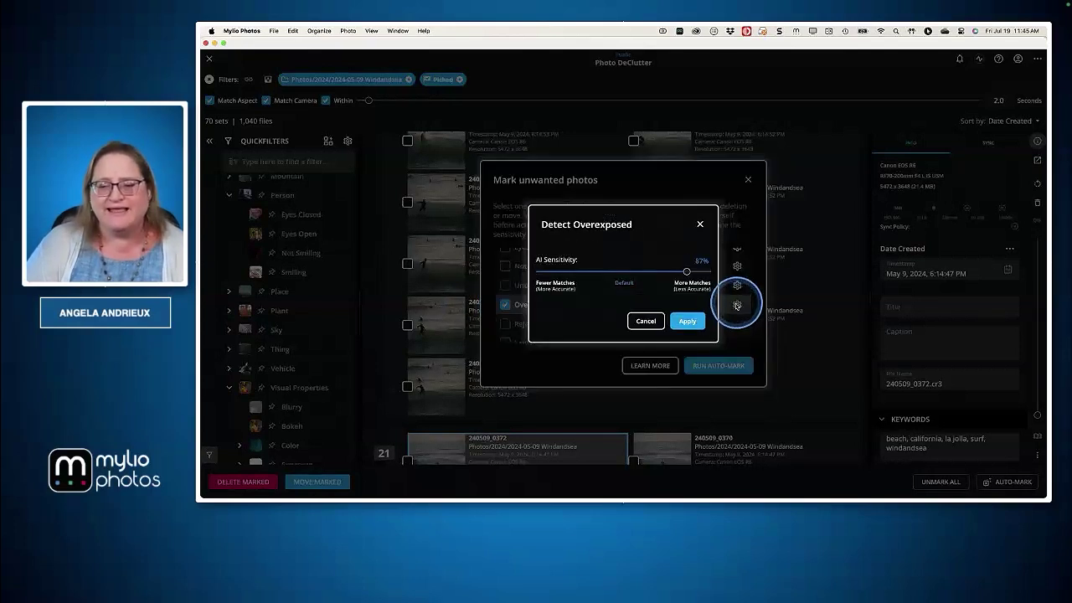
pyautogui.moveTo(687, 273); pyautogui.dragTo(561, 273)
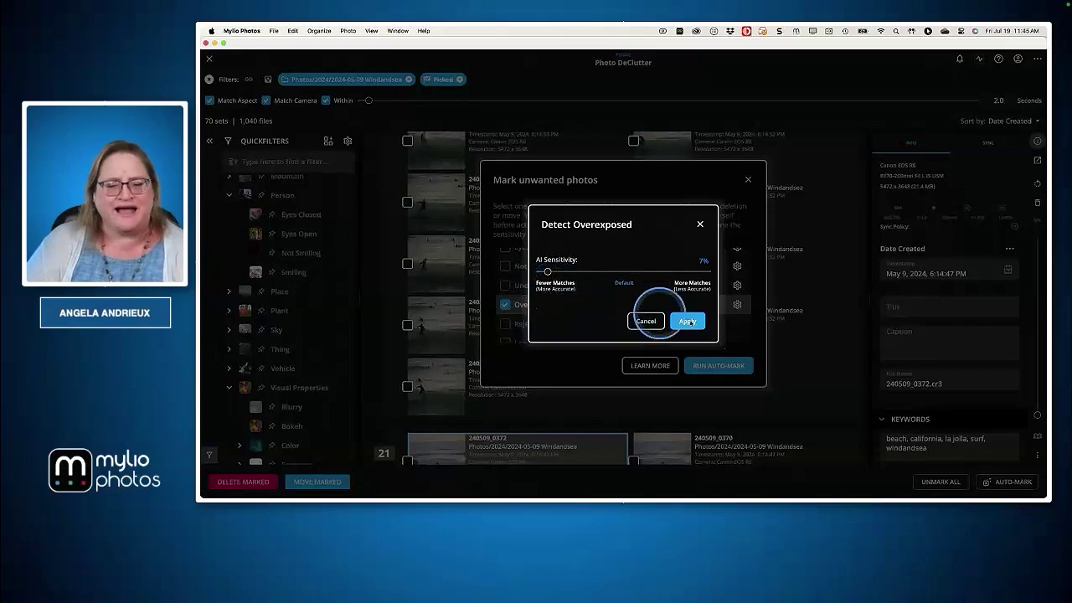
pyautogui.click(686, 321)
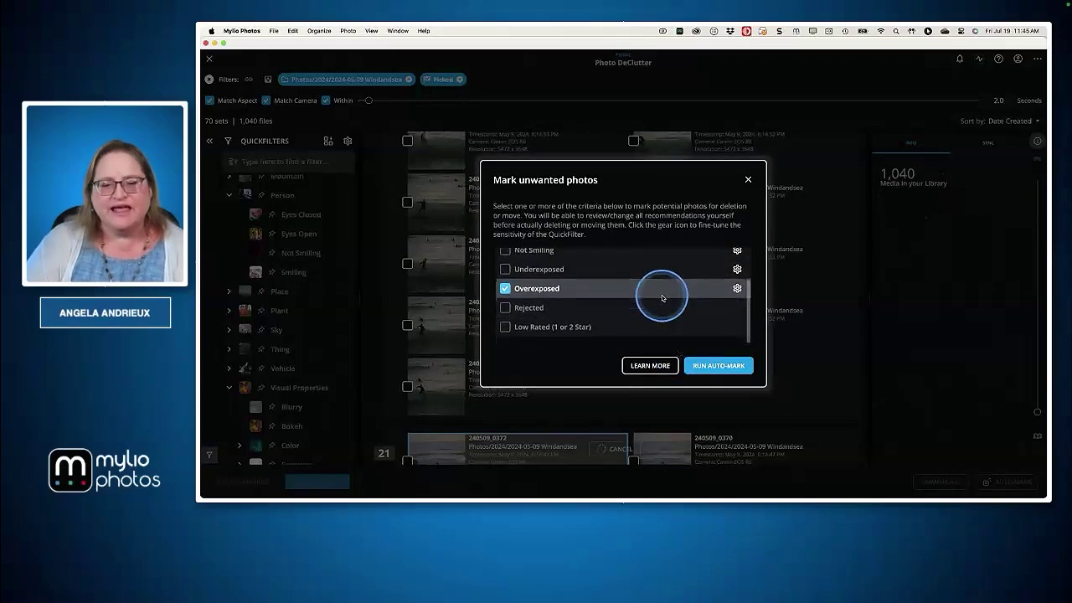
pyautogui.scroll(-1, 662, 297)
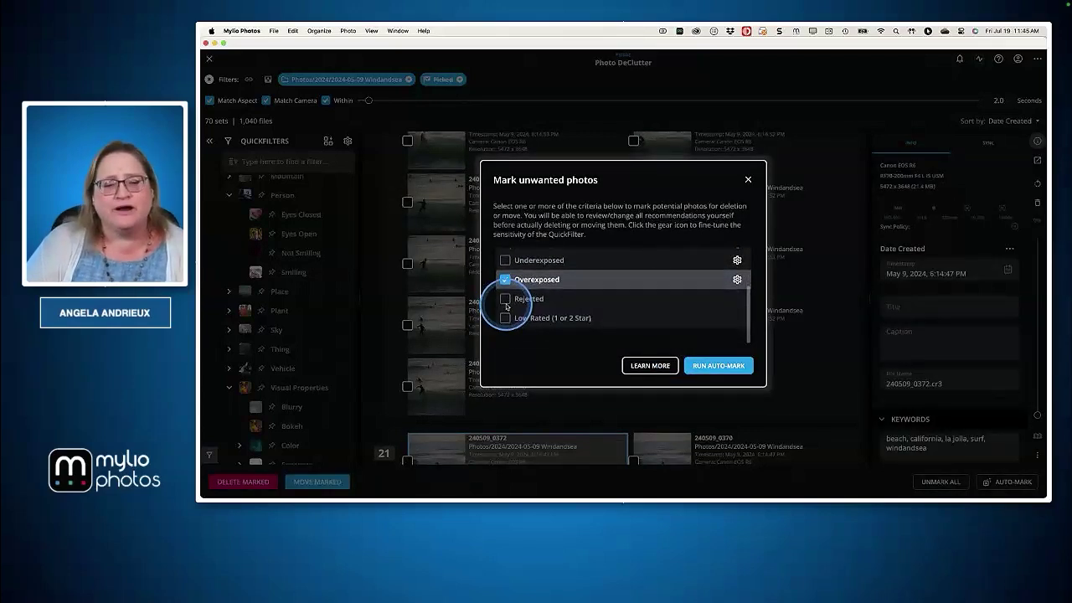
# Include Rejected and Low Rated (1 or 2 Star) in the Auto-Mark criteria and run Auto-Mark.
pyautogui.scroll(1, 502, 303)
pyautogui.click(505, 313)
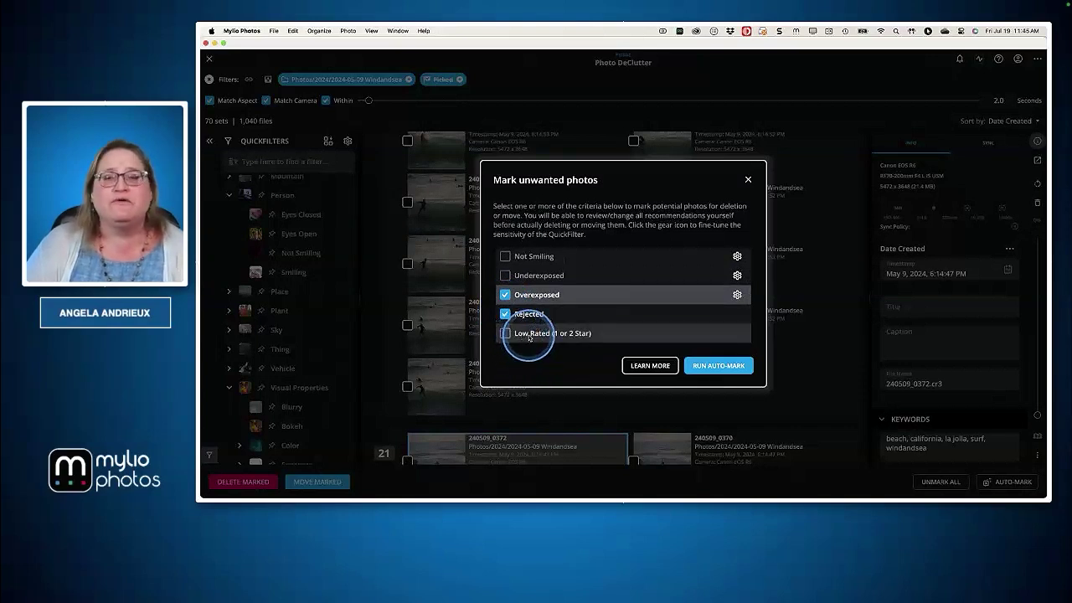
pyautogui.click(505, 334)
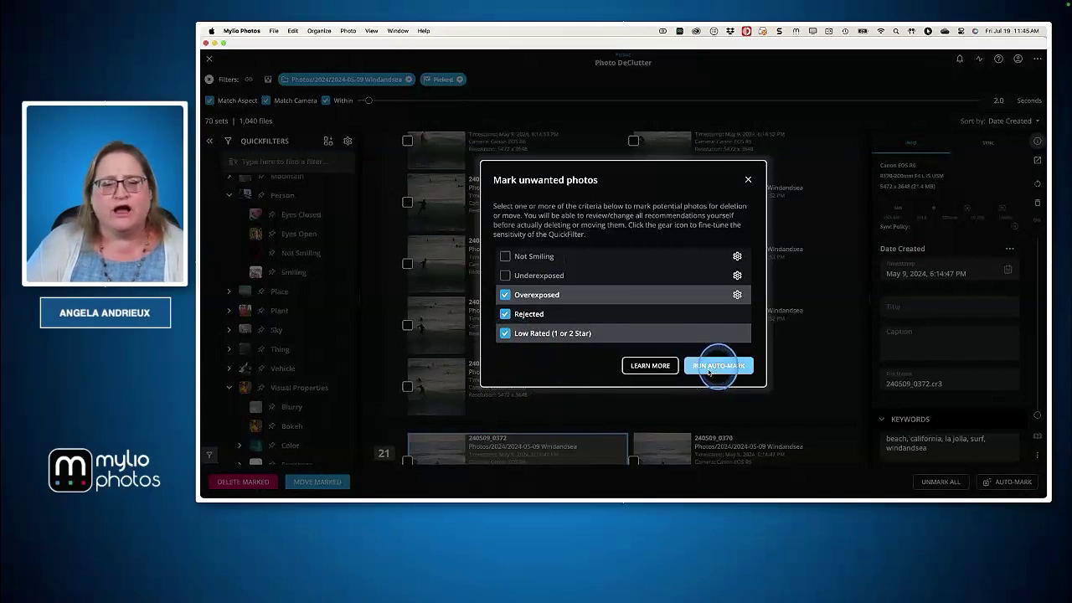
pyautogui.click(651, 368)
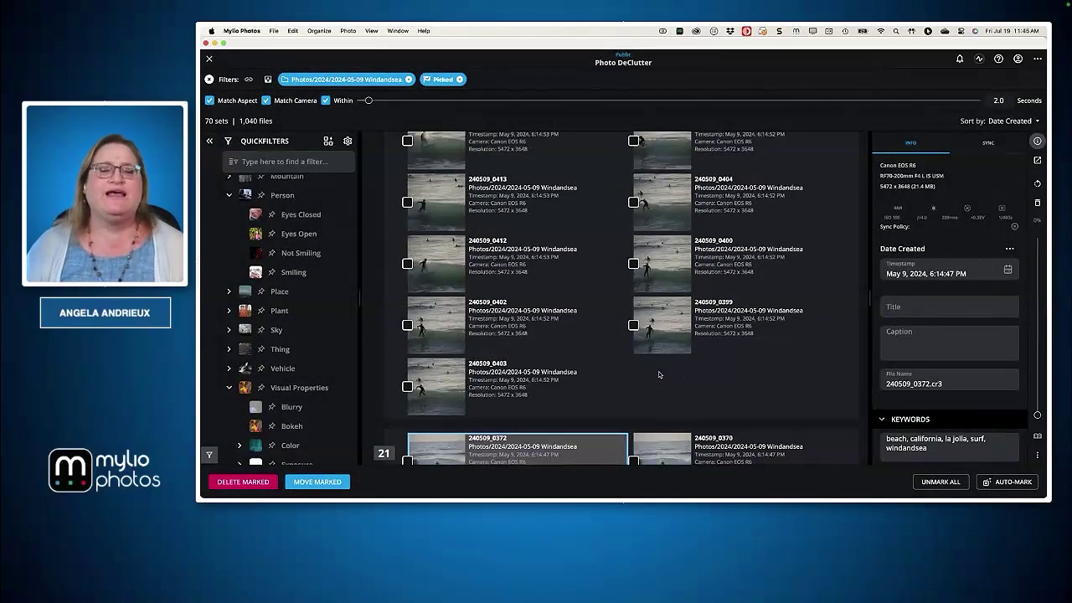
# Look through the similar sets from the one containing 240509_0403 to the one containing 240509_0276 for auto-marked photos.
pyautogui.scroll(-6, 658, 371)
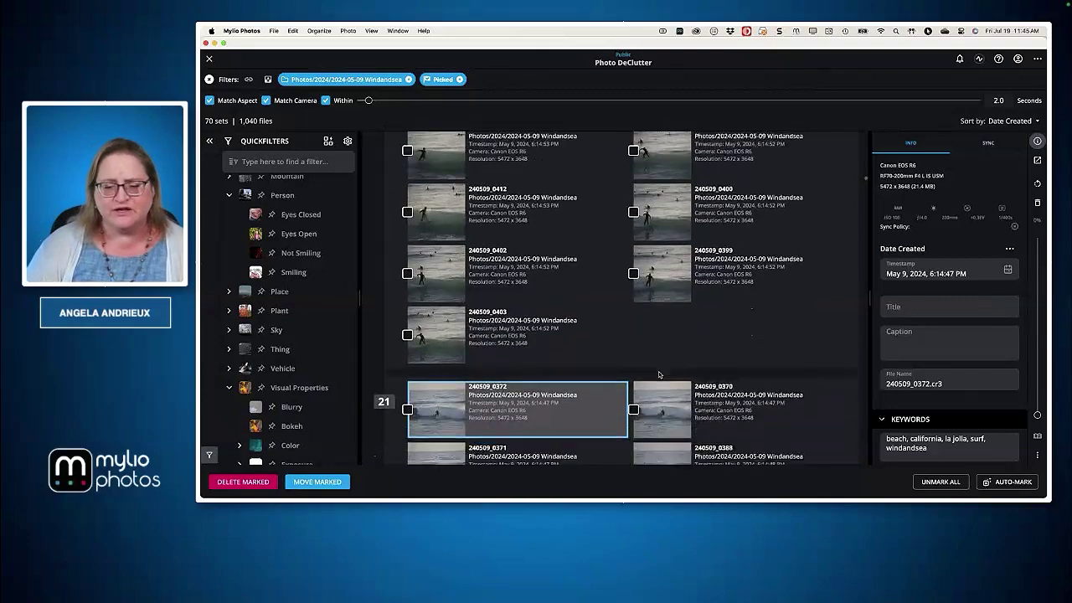
pyautogui.scroll(-5, 658, 375)
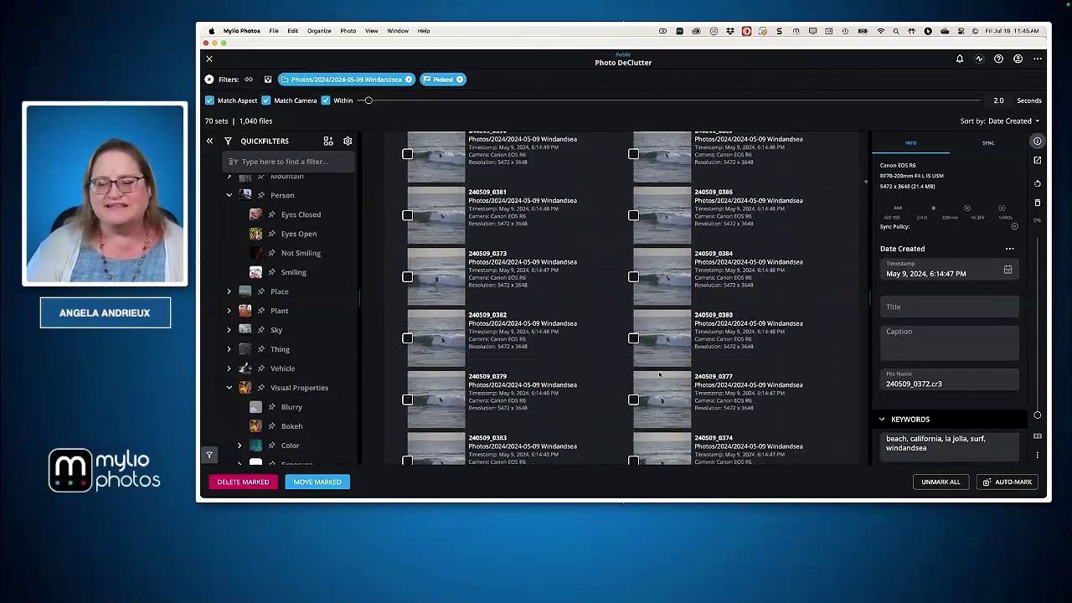
pyautogui.scroll(-5, 658, 374)
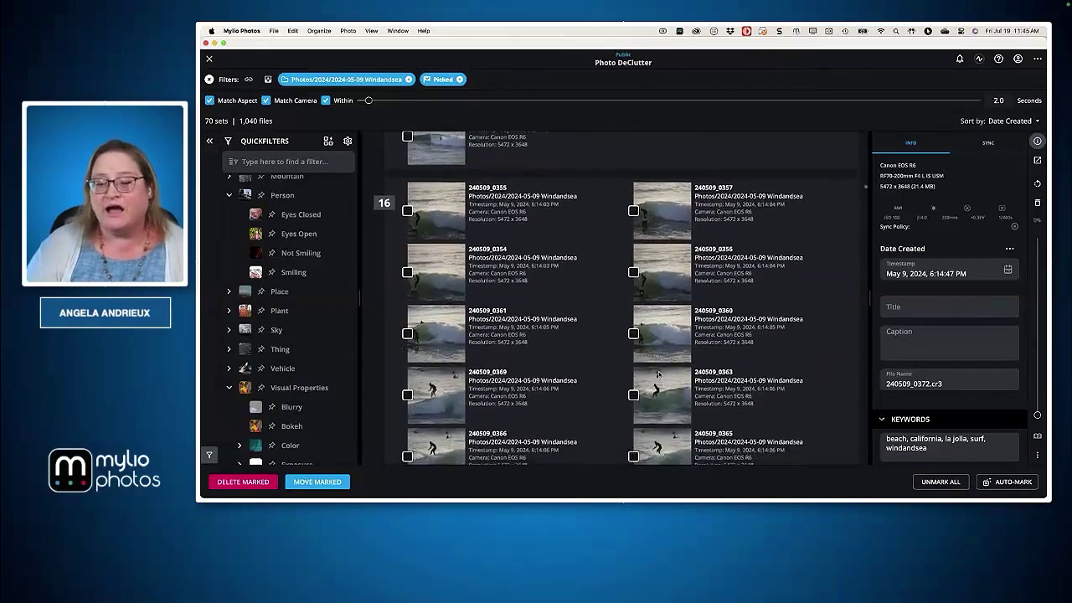
pyautogui.scroll(-5, 659, 374)
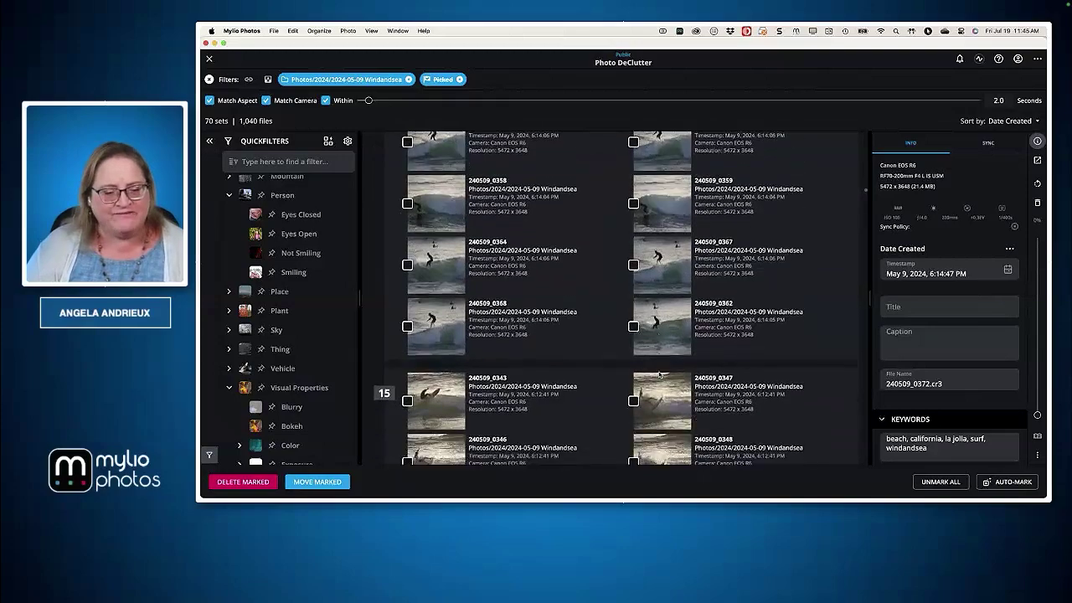
pyautogui.scroll(-3, 658, 375)
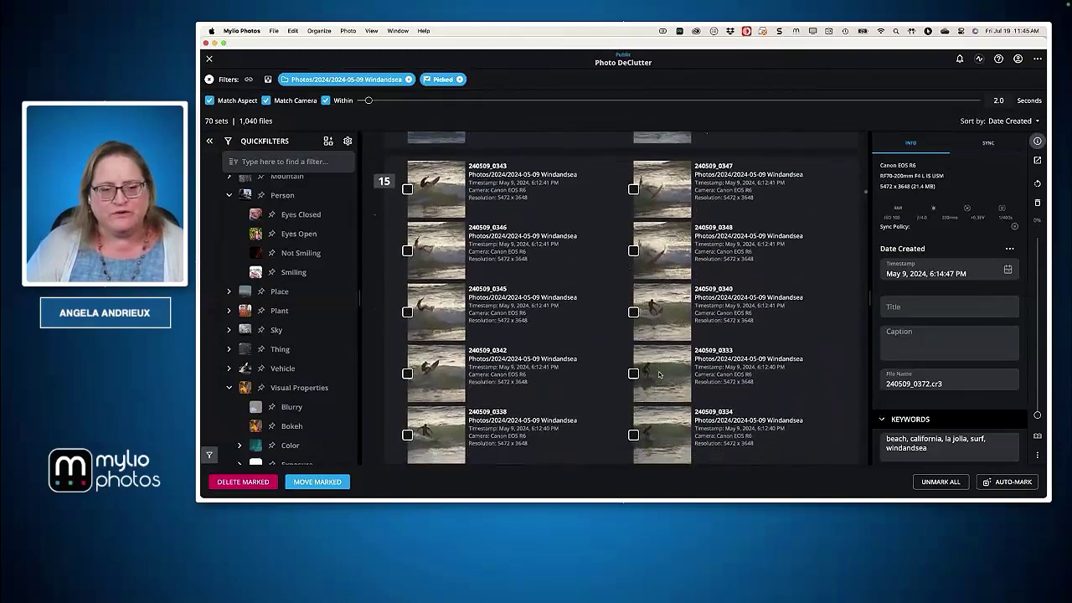
pyautogui.scroll(-5, 659, 375)
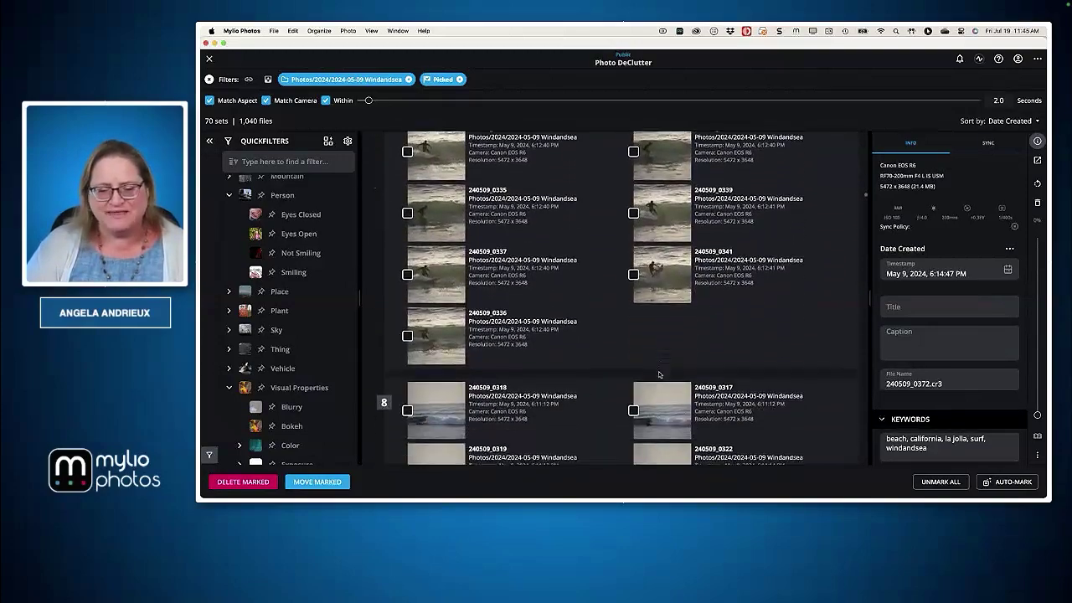
pyautogui.scroll(-6, 658, 374)
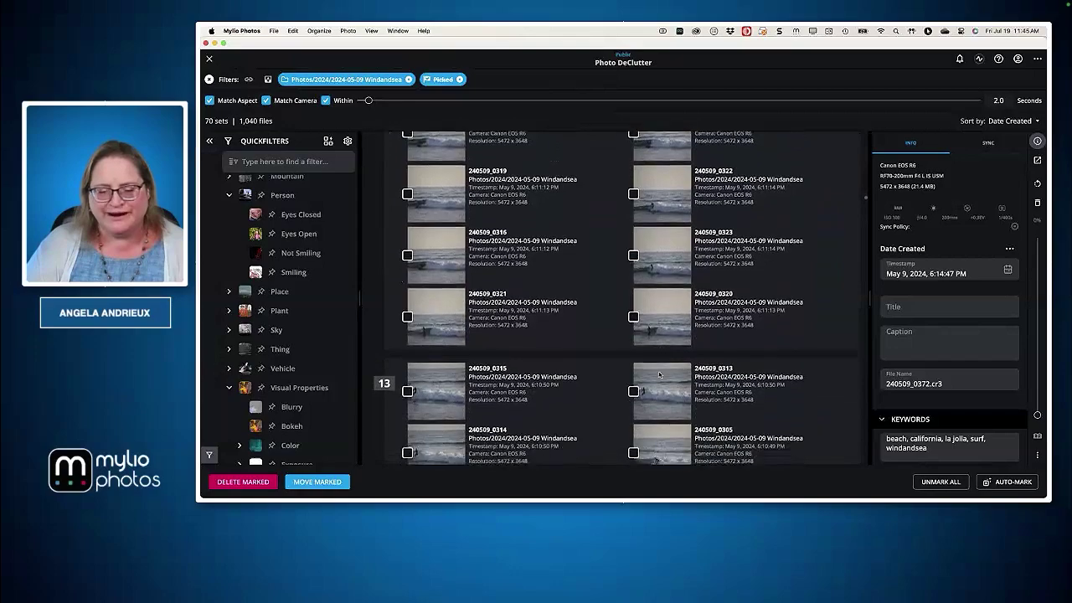
pyautogui.scroll(-6, 659, 374)
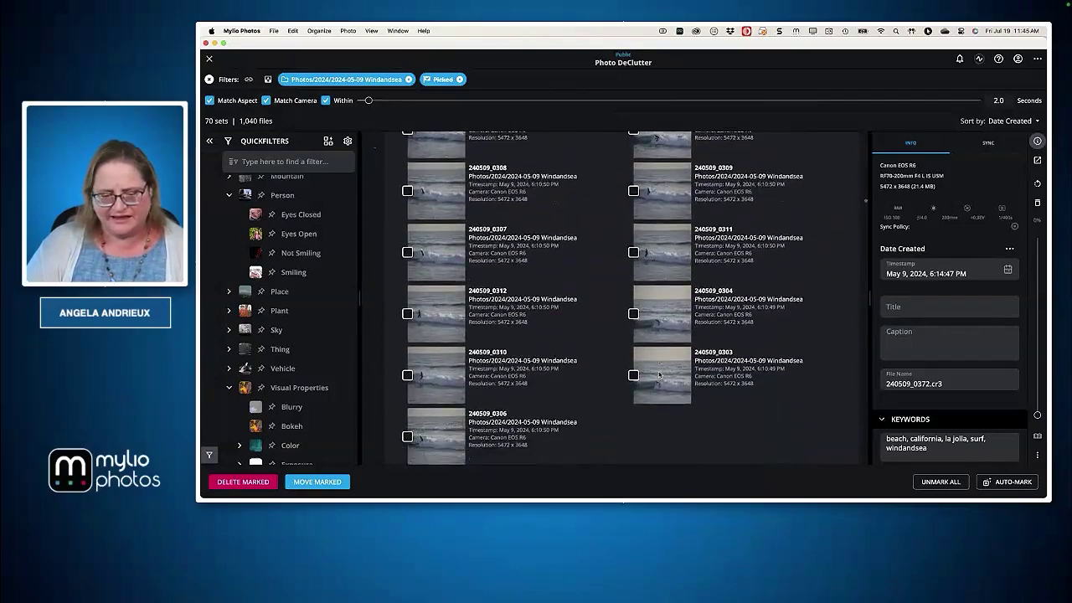
pyautogui.scroll(-6, 659, 374)
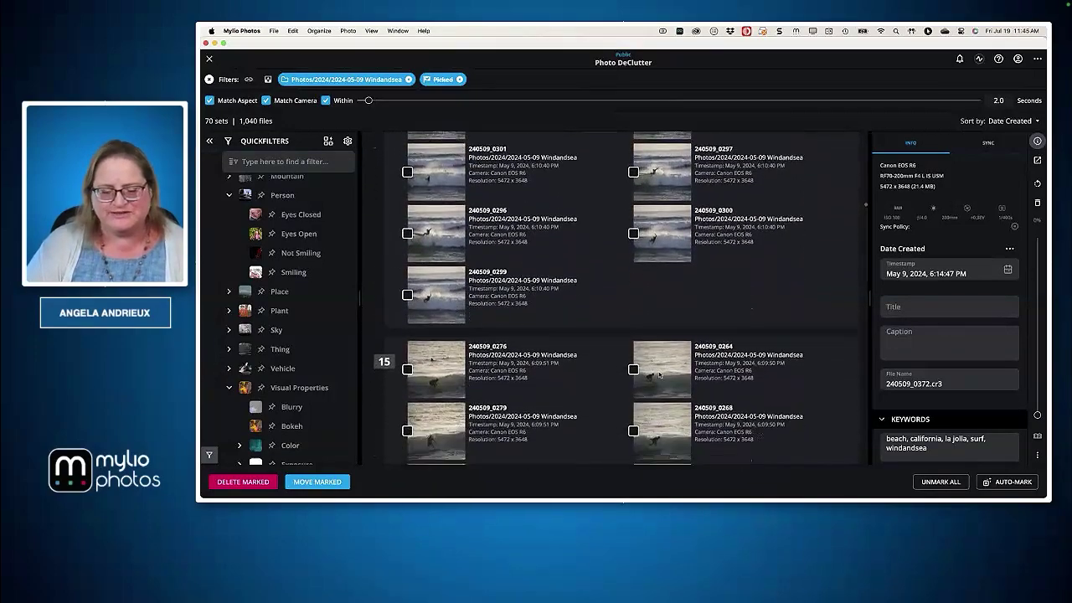
pyautogui.scroll(-2, 659, 375)
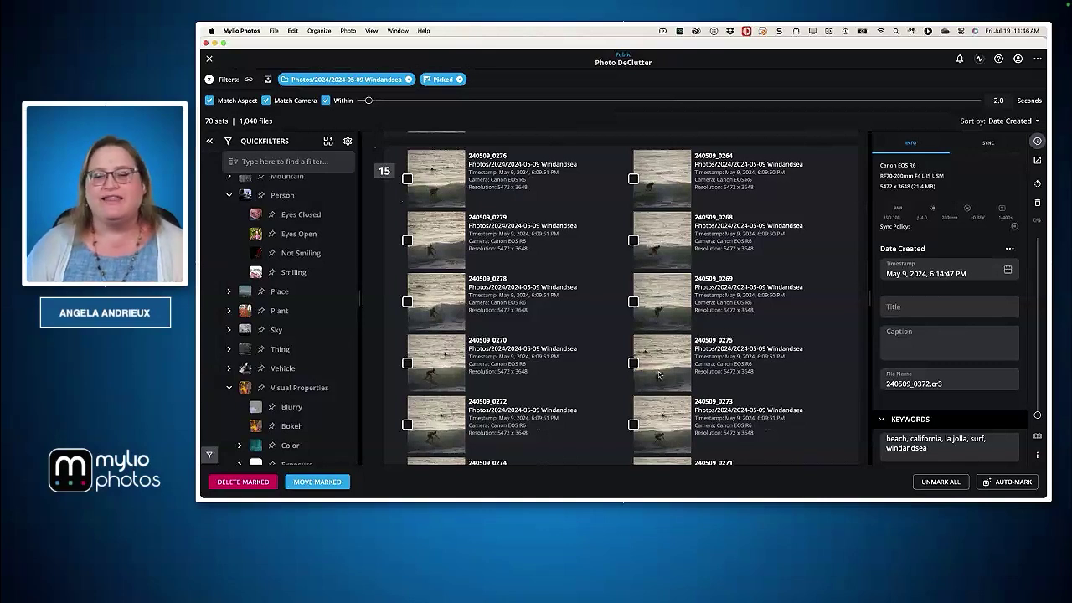
pyautogui.click(658, 394)
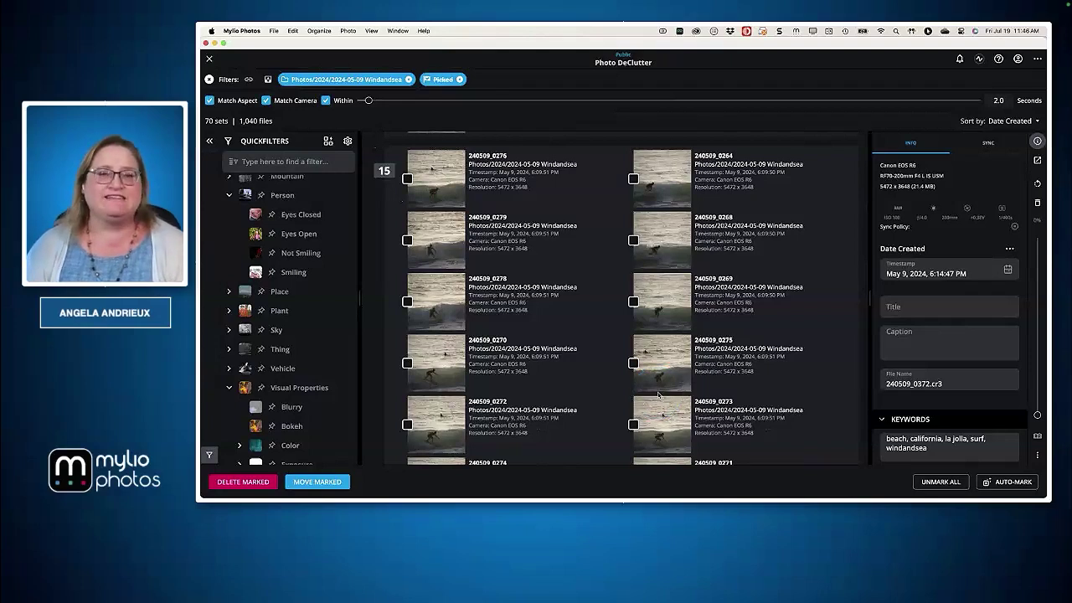
pyautogui.press('super+Tab')
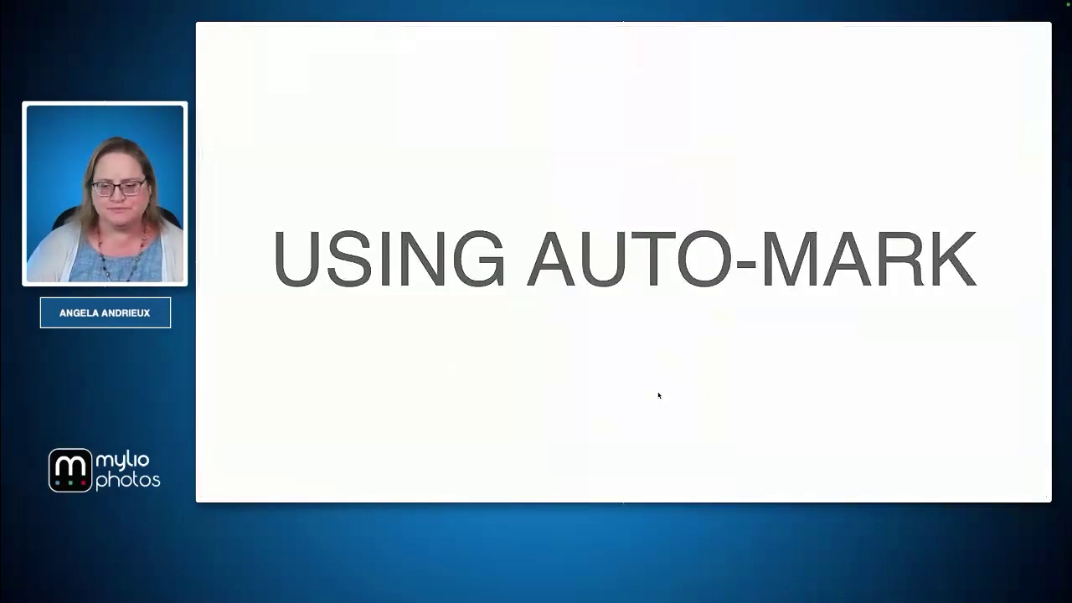
pyautogui.press('Right')
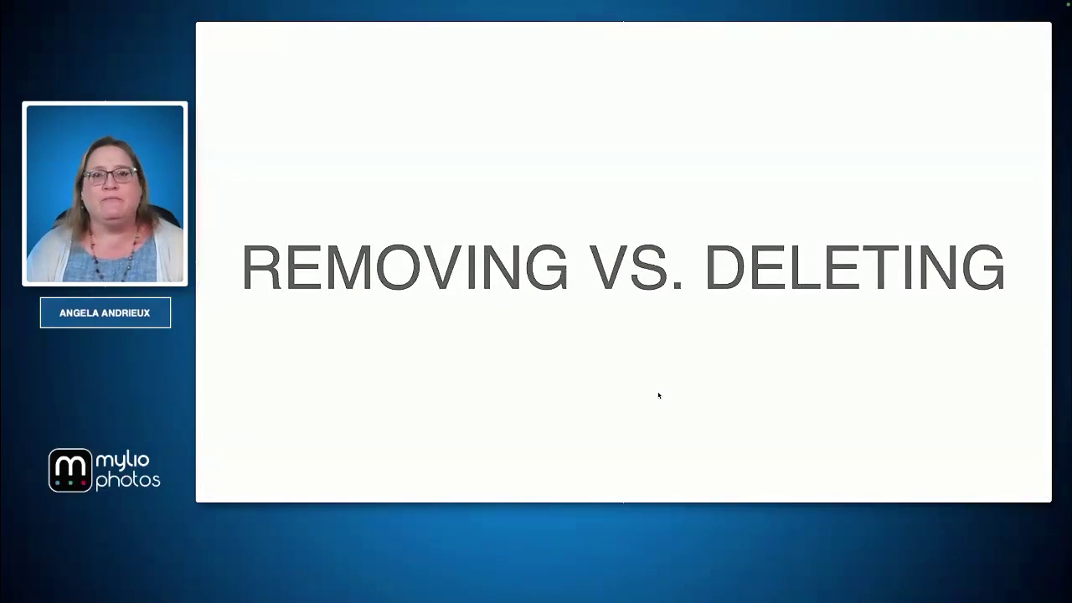
pyautogui.press('super+Tab')
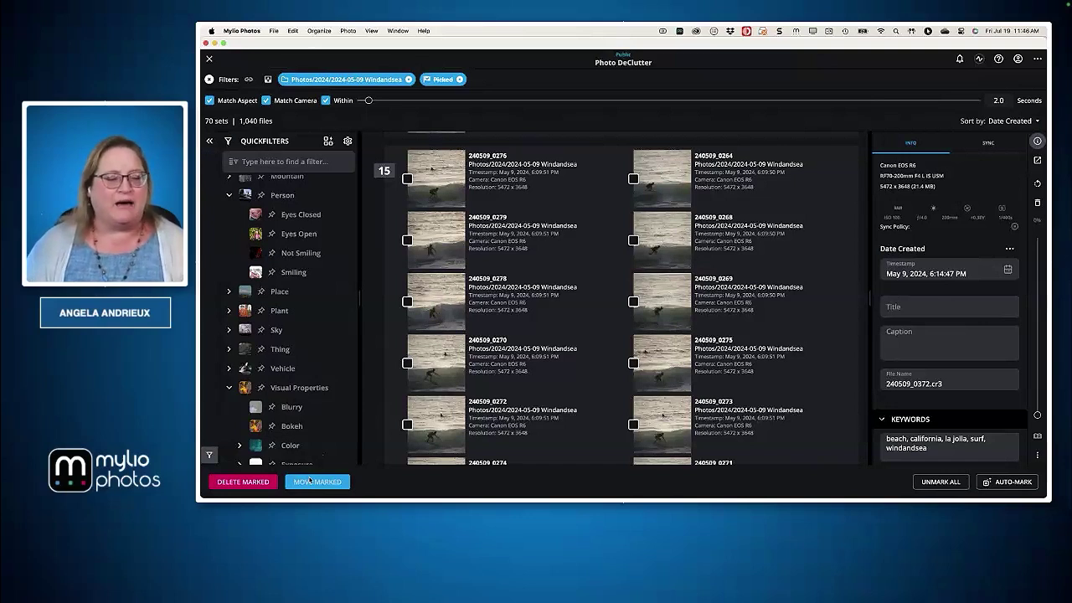
# Delete the marked similar files from the 2024-05-09 Windandsea sets and confirm the deletion.
pyautogui.click(231, 481)
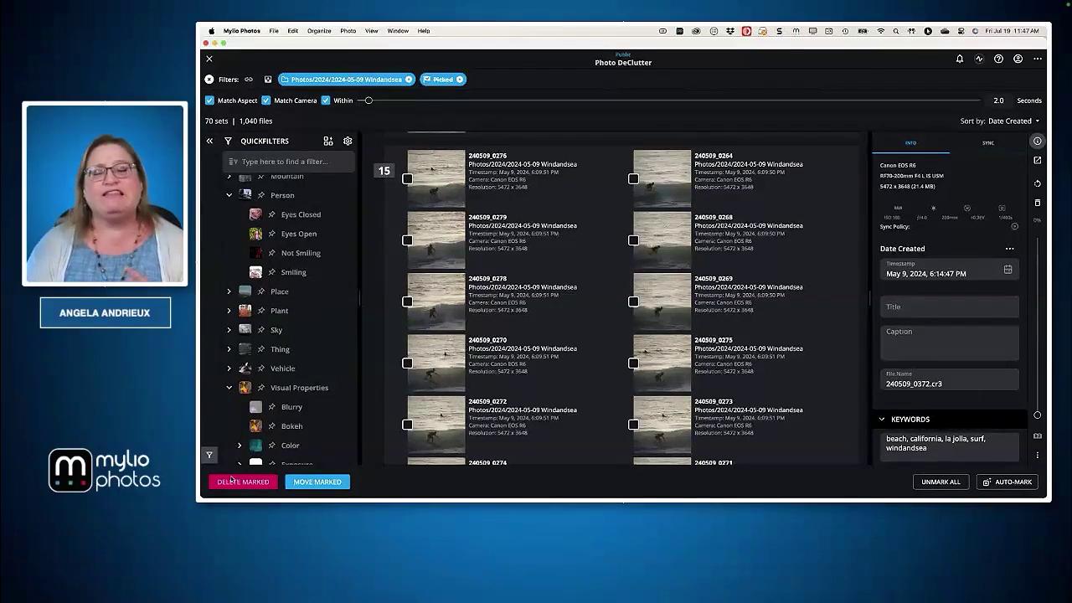
pyautogui.click(236, 481)
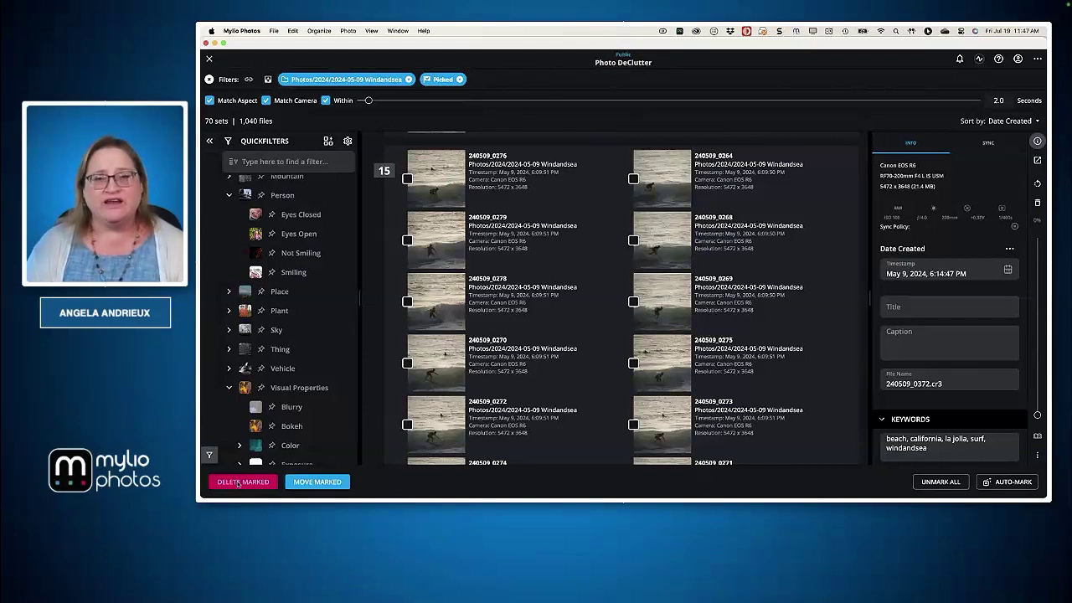
pyautogui.click(241, 484)
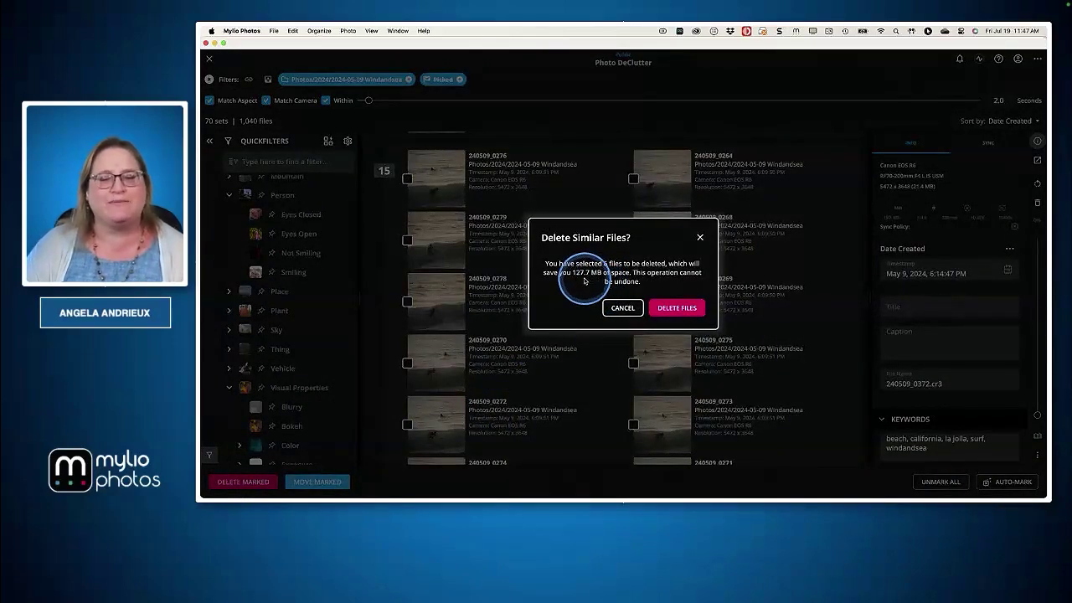
pyautogui.click(677, 308)
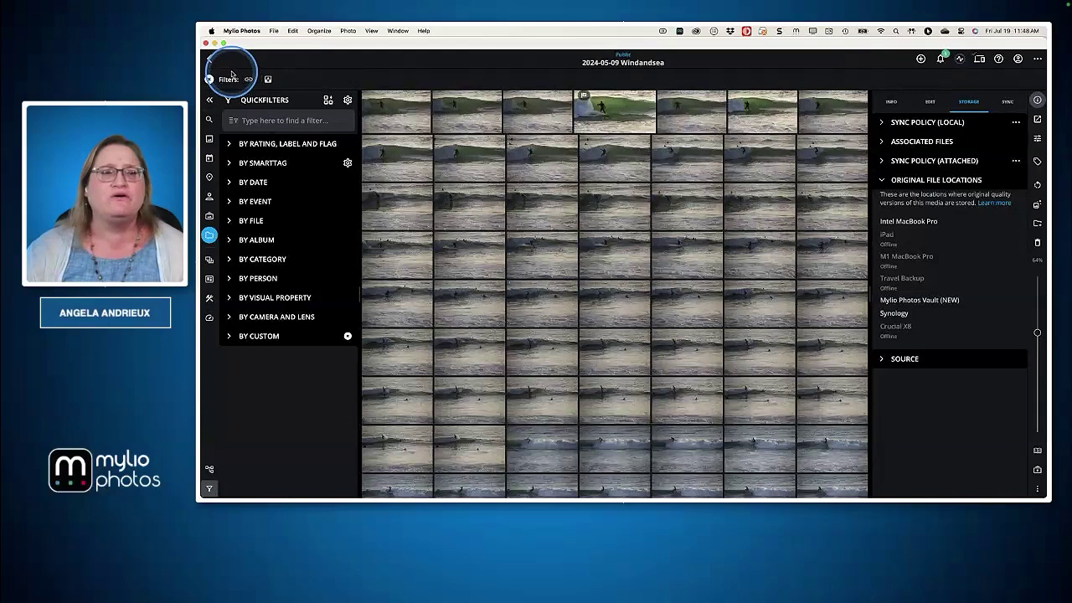
# Return to the 2024 folder overview and open the 2024-05-11 Dana Point folder.
pyautogui.click(209, 61)
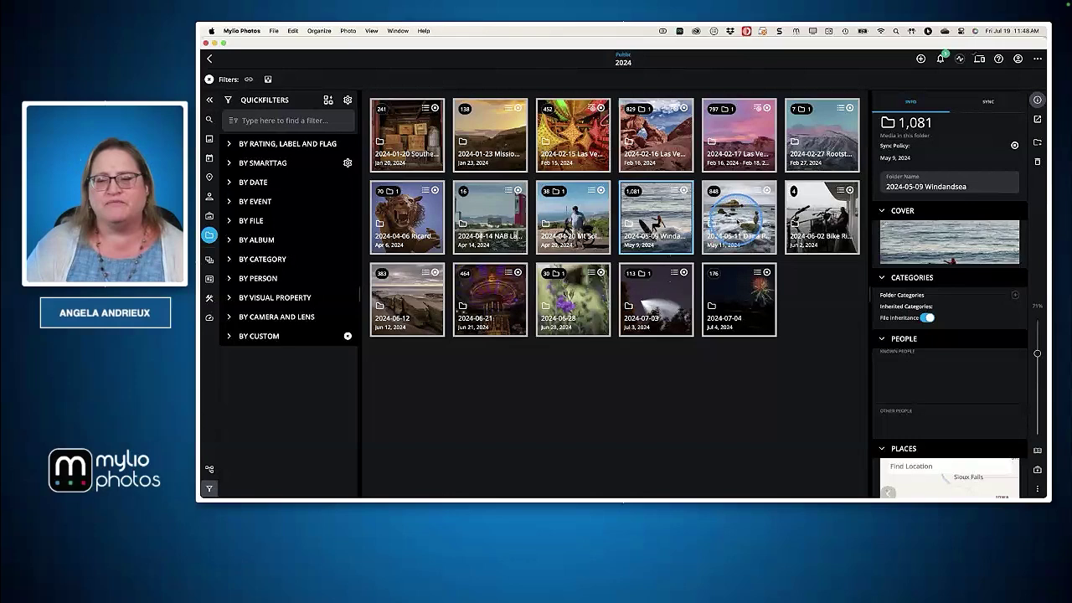
pyautogui.doubleClick(736, 220)
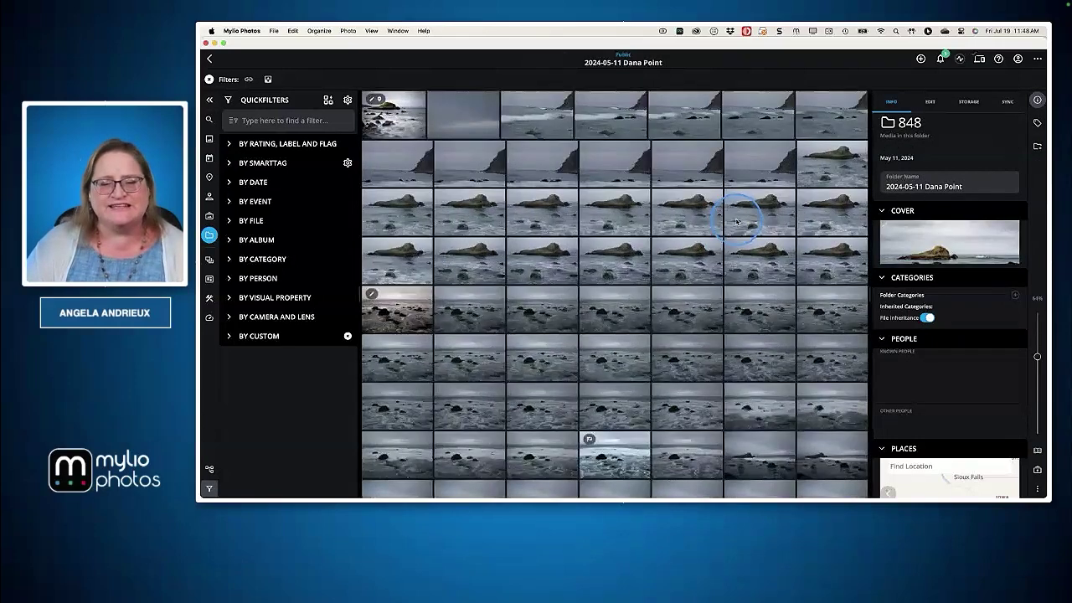
pyautogui.scroll(-2, 736, 220)
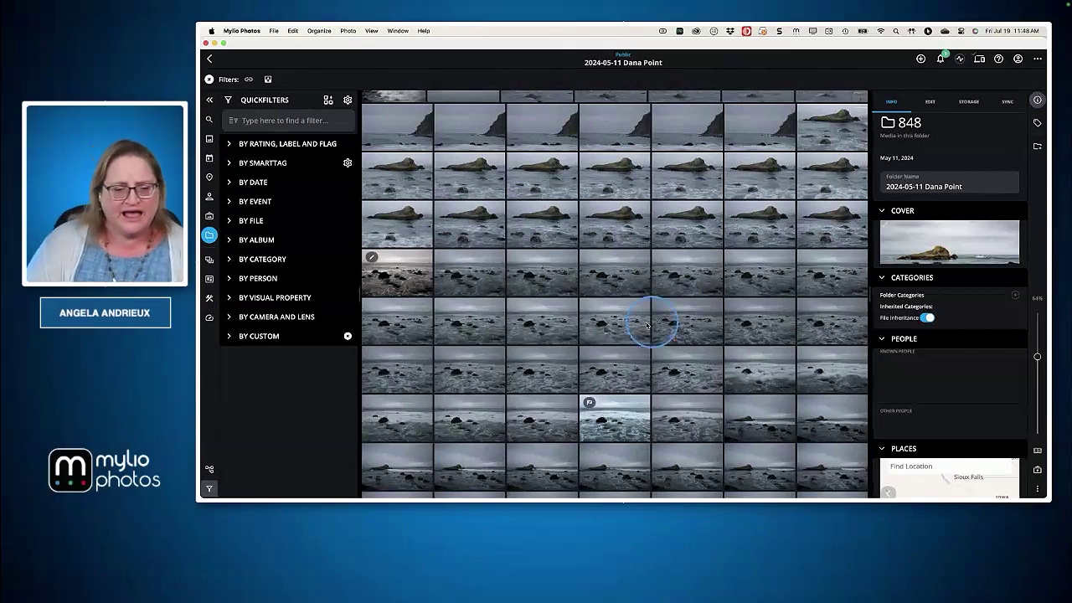
# Open the long-exposure photo 240511_0809 of the coastal rocks and browse through the similar shots to 240511_0805.
pyautogui.doubleClick(412, 328)
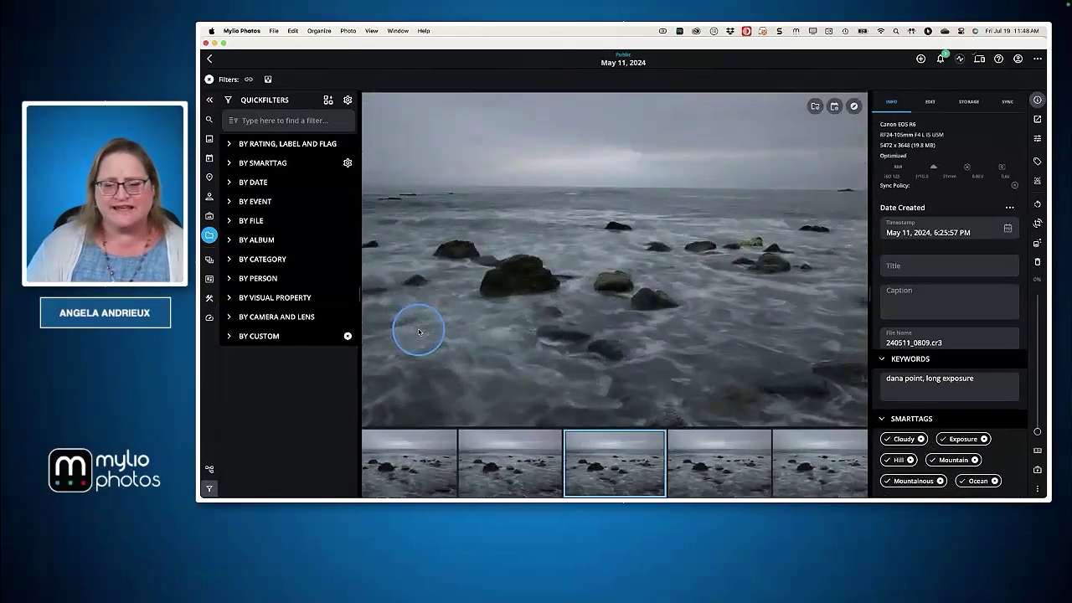
pyautogui.press('Right')
pyautogui.press('Right')
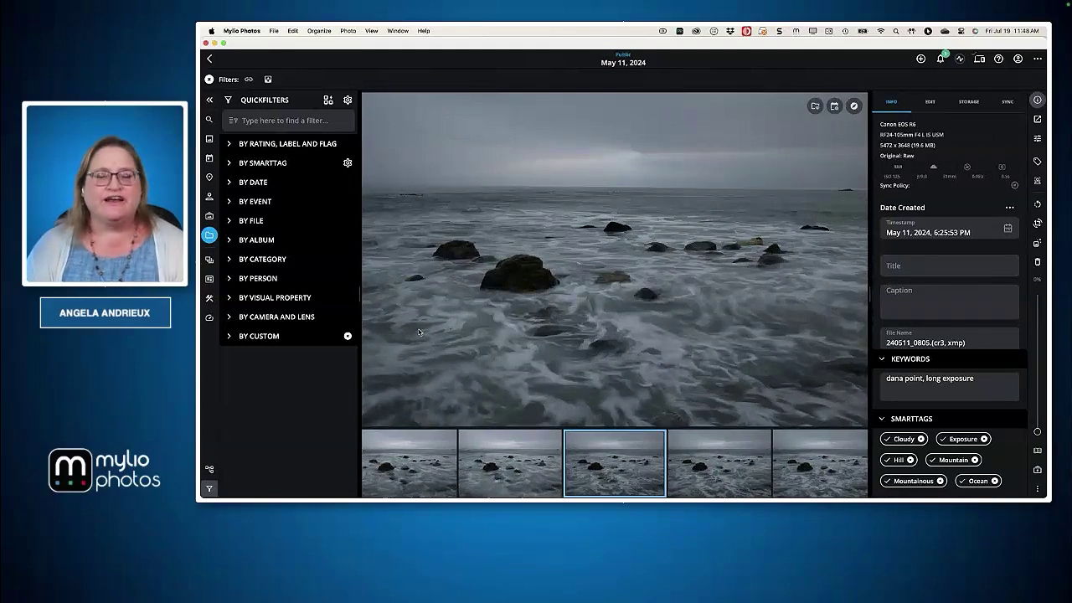
pyautogui.click(442, 323)
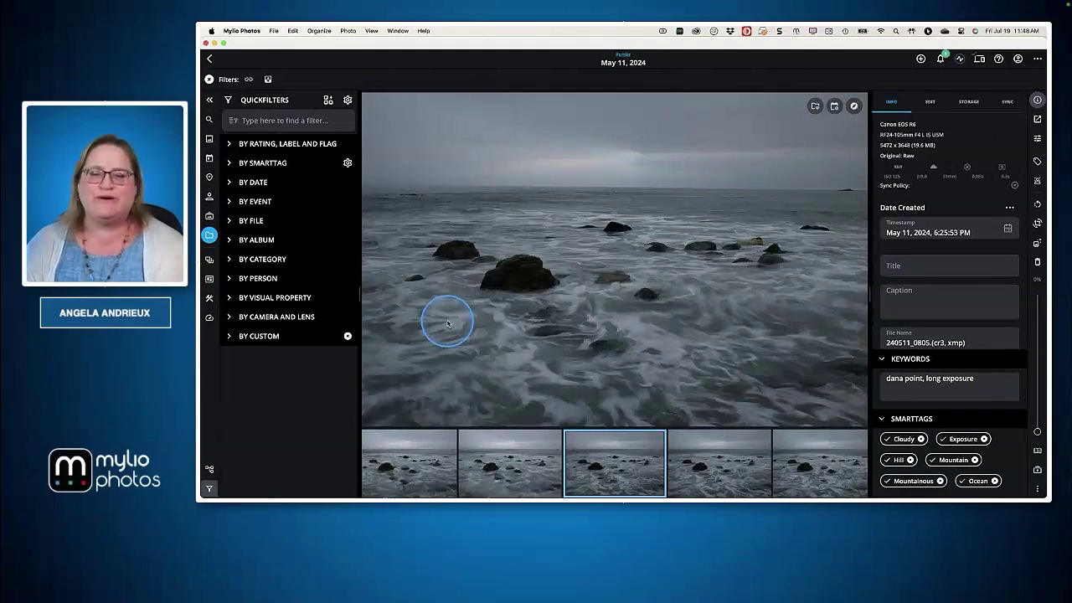